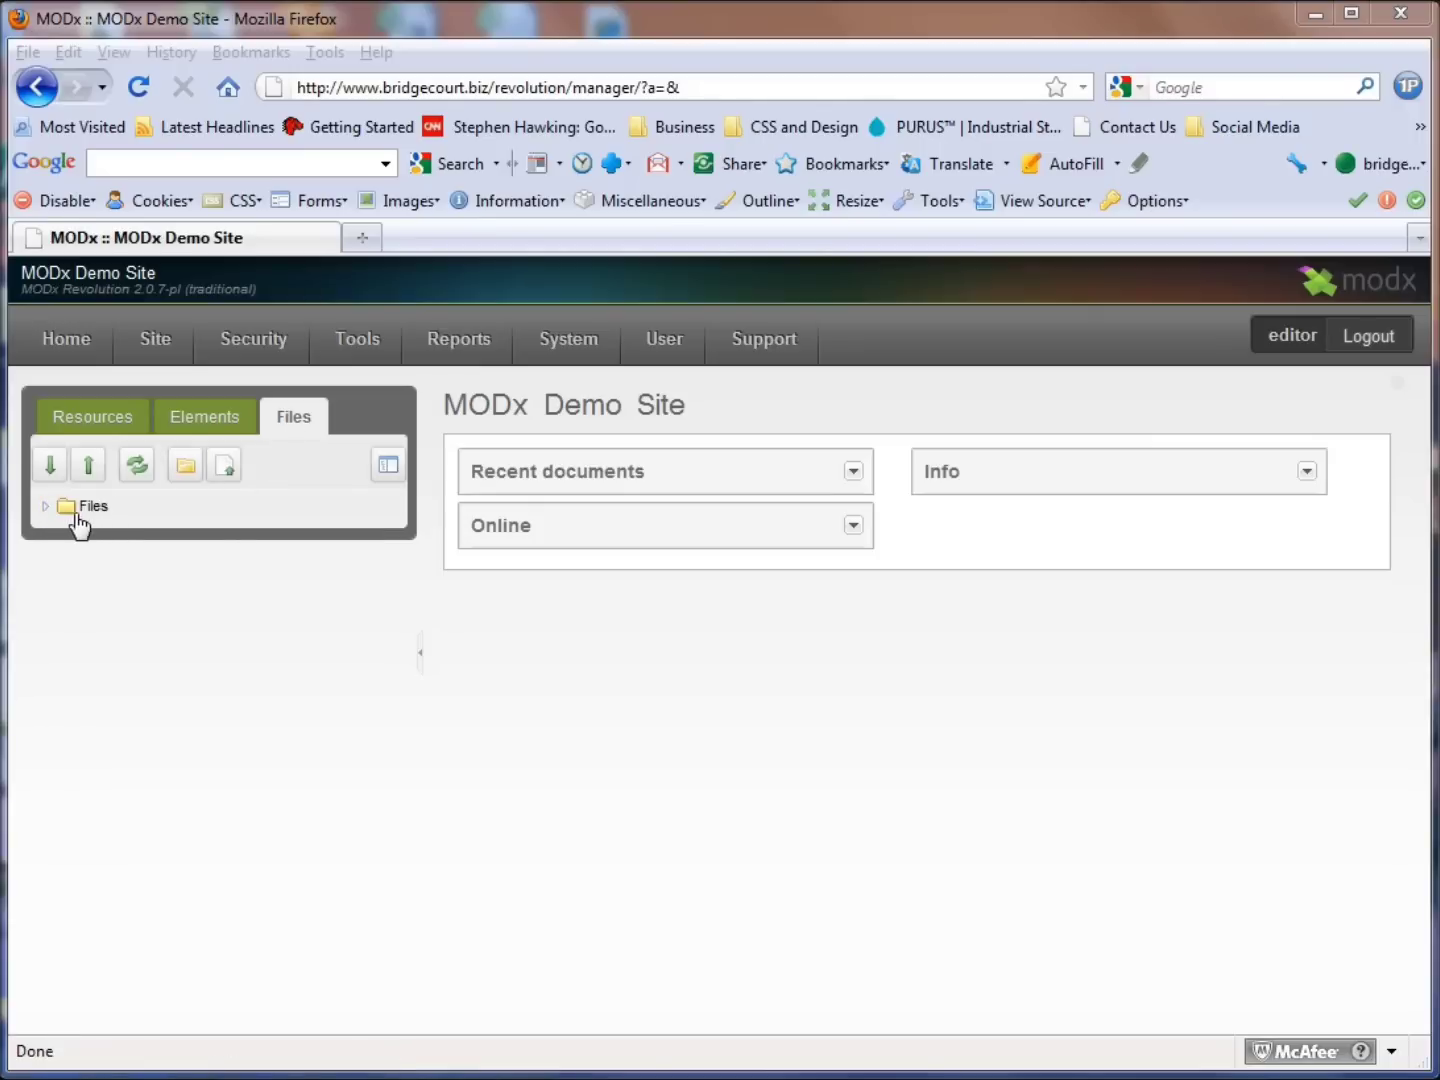
Step: Expand the Files root and images folder, then cancel renaming modx096.pdf so its name stays unchanged
{"action": "left_click", "coordinate": [45, 507]}
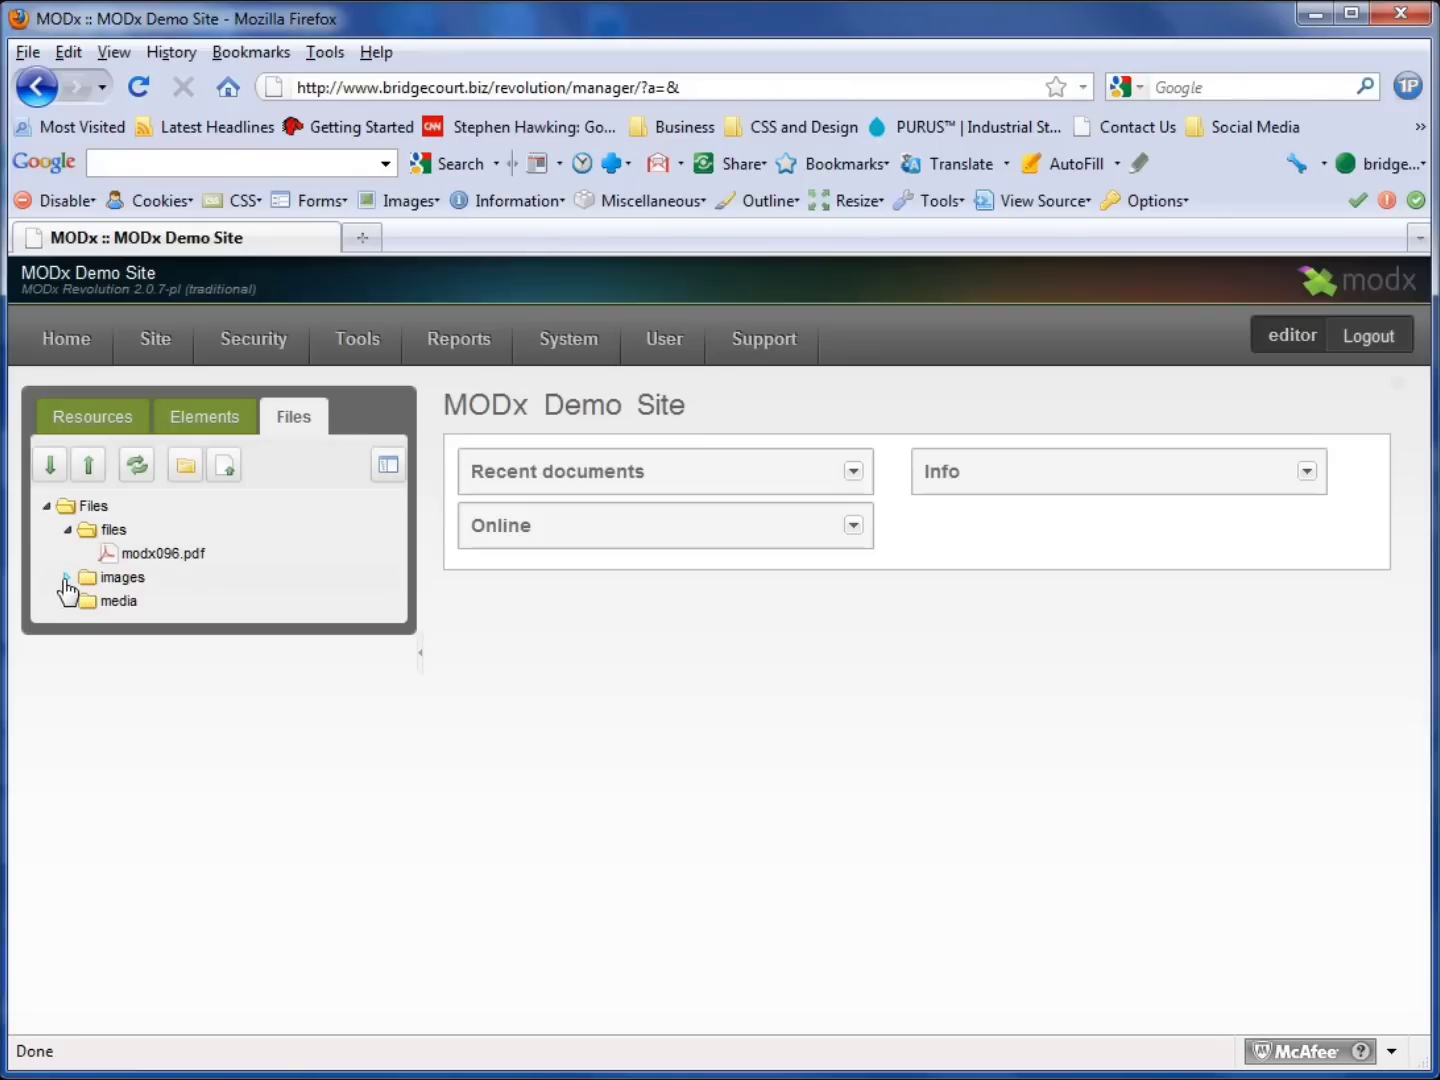
{"action": "left_click", "coordinate": [66, 578]}
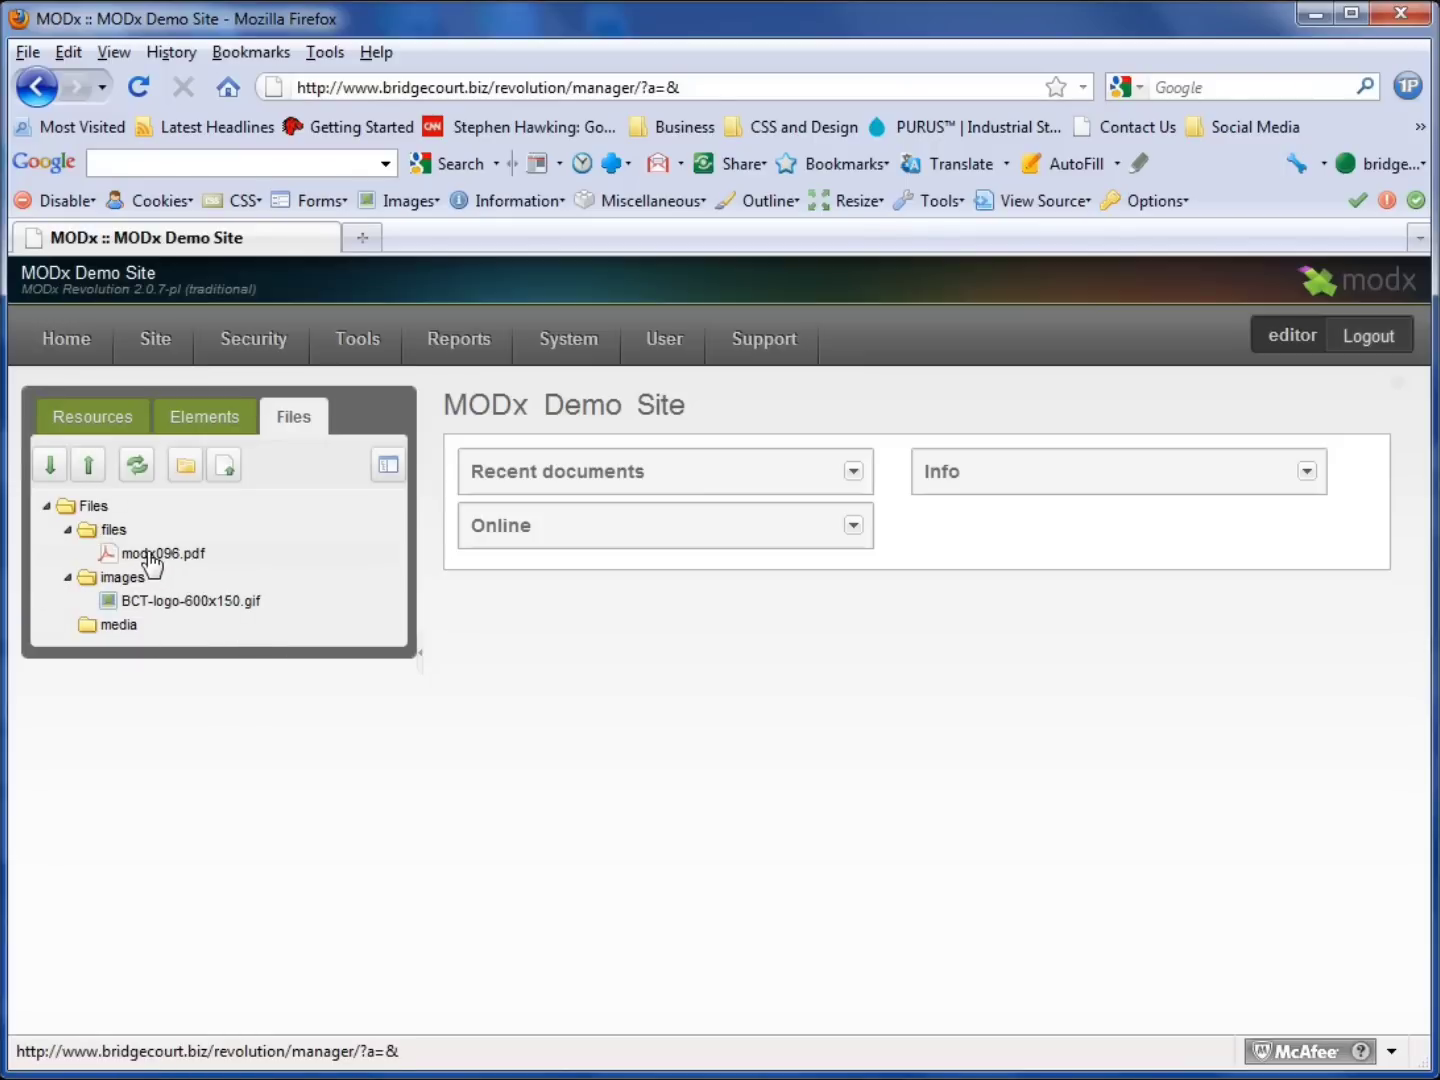
{"action": "right_click", "coordinate": [186, 562]}
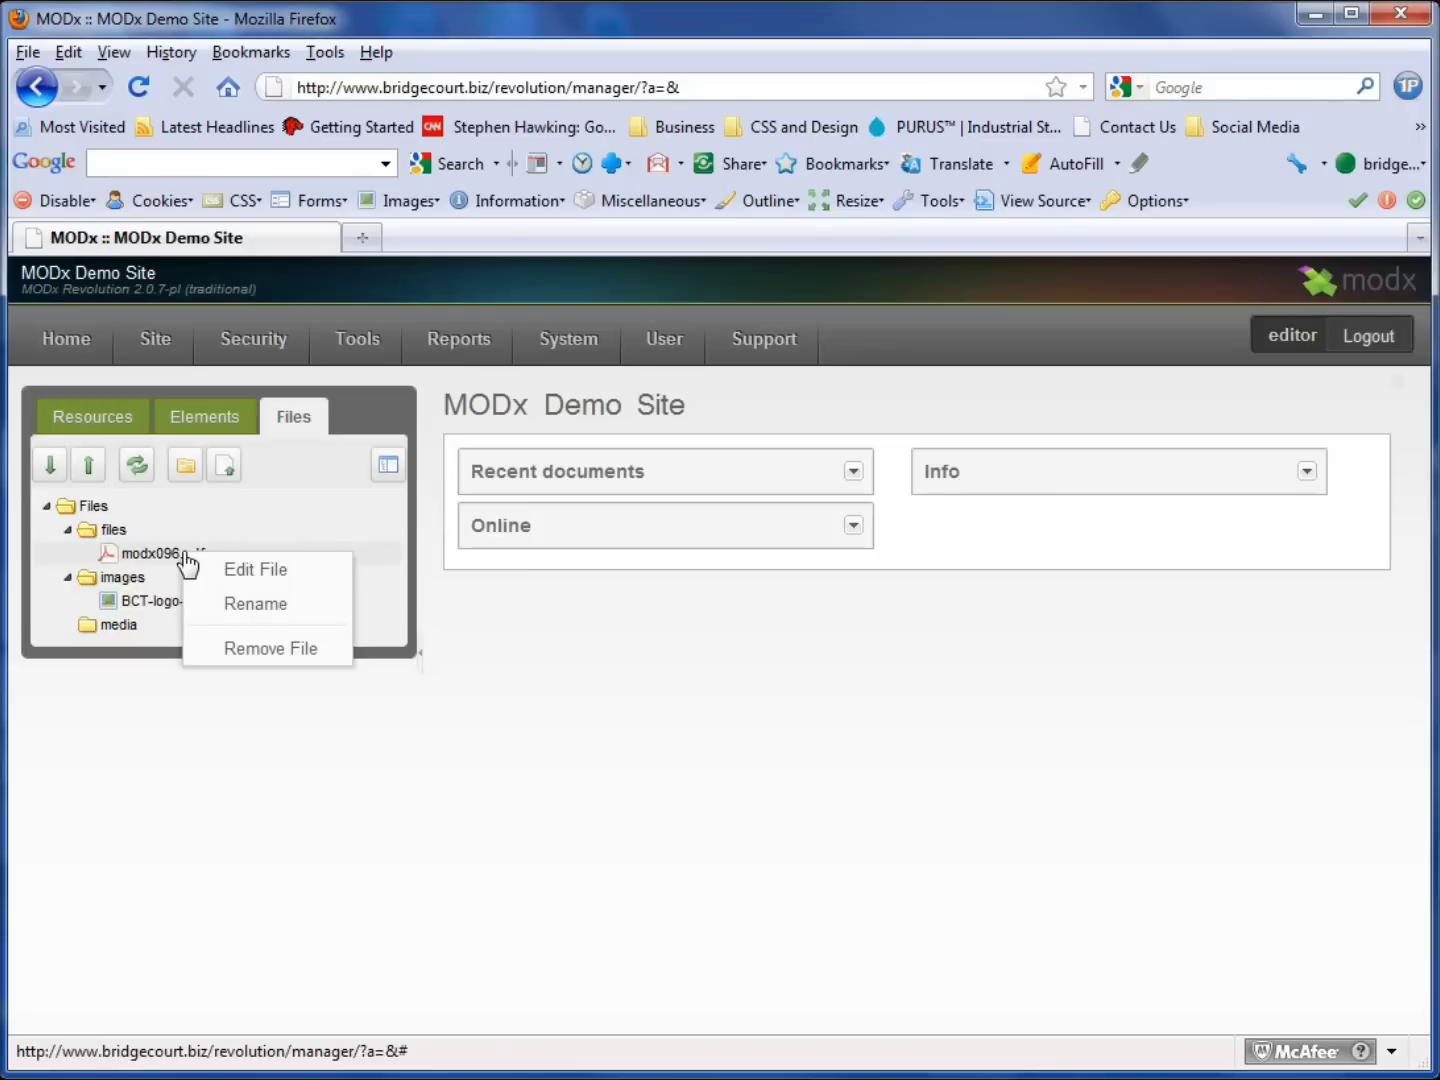
{"action": "left_click", "coordinate": [263, 607]}
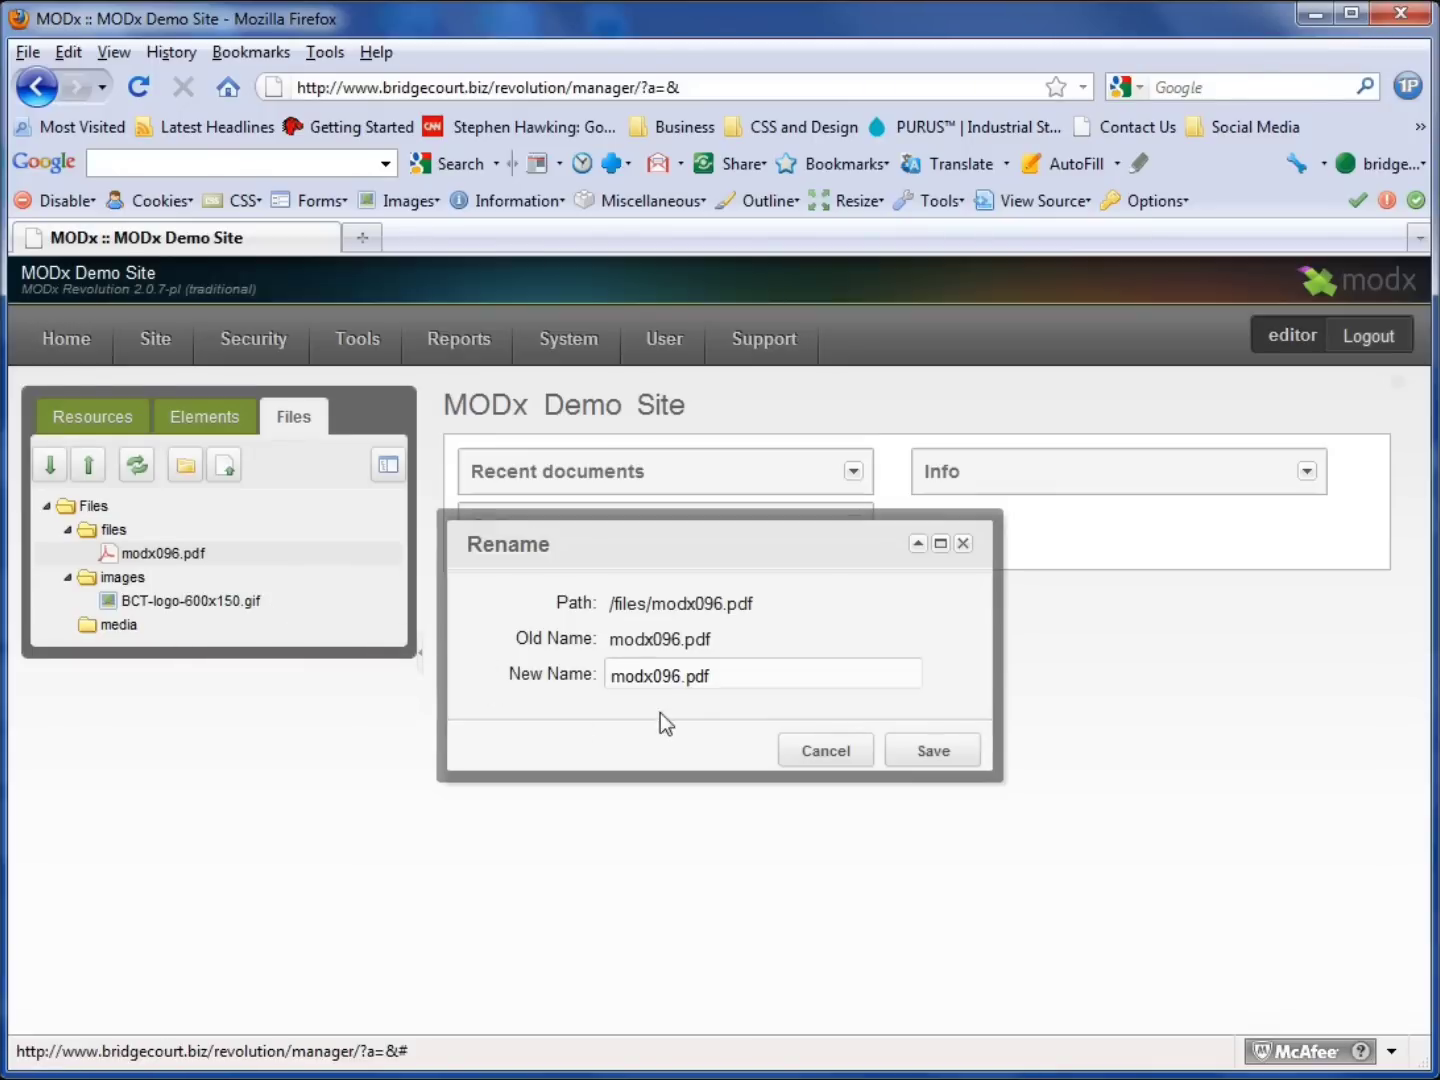
{"action": "left_click_drag", "start_coordinate": [720, 675], "coordinate": [572, 677]}
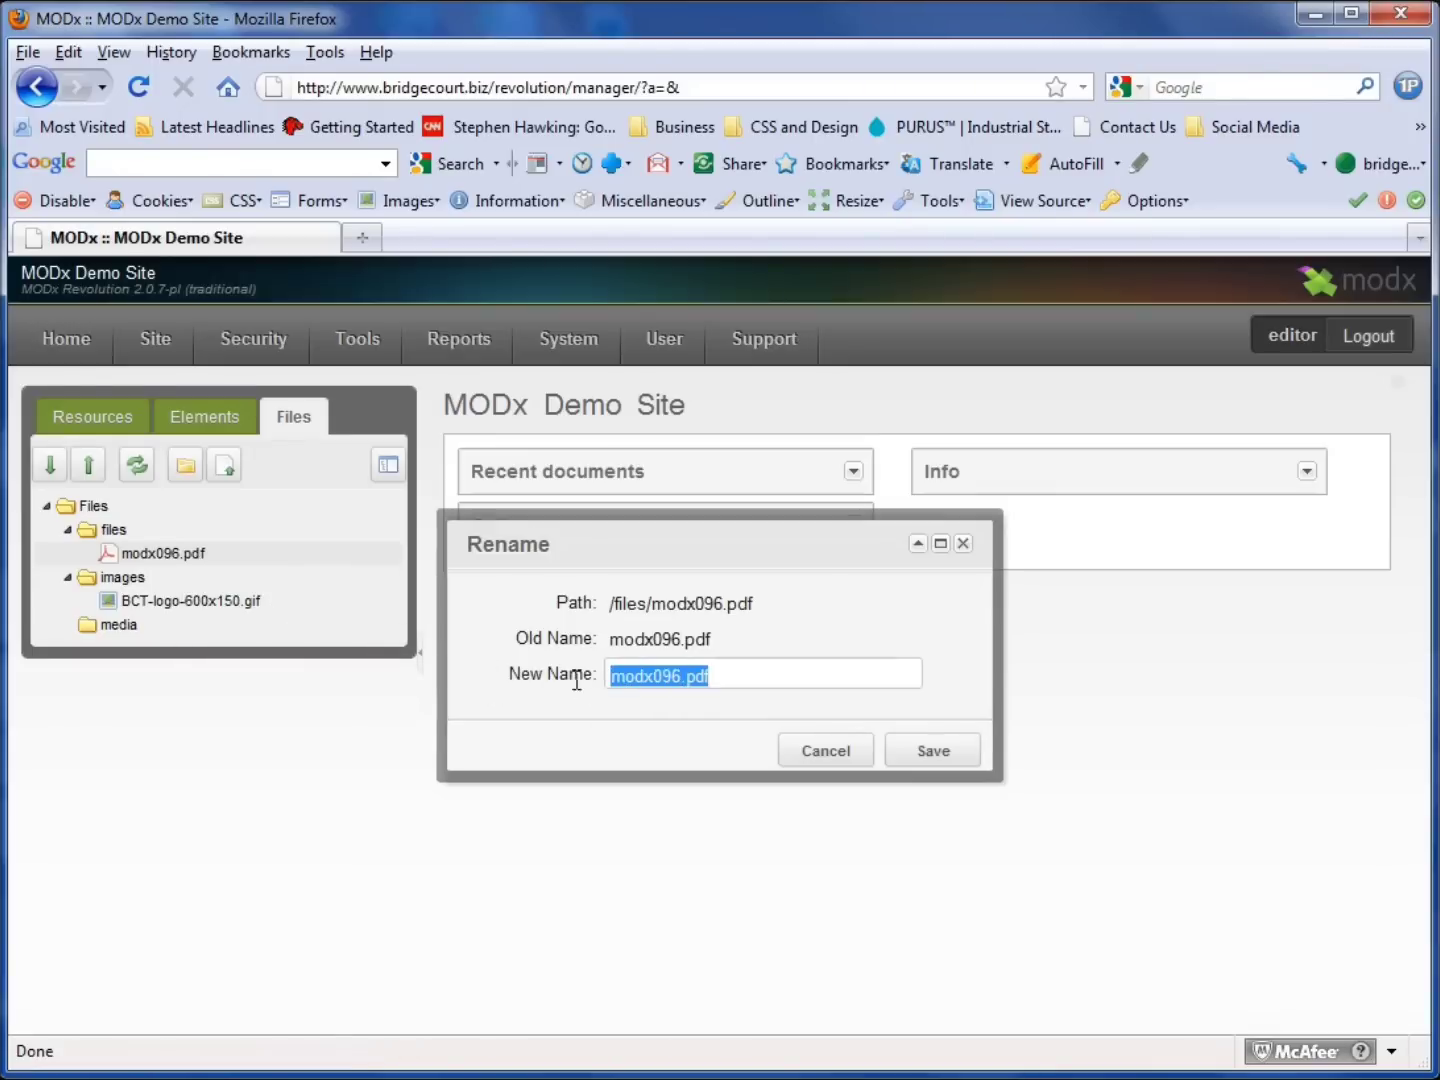
{"action": "left_click", "coordinate": [733, 678]}
{"action": "left_click", "coordinate": [826, 751]}
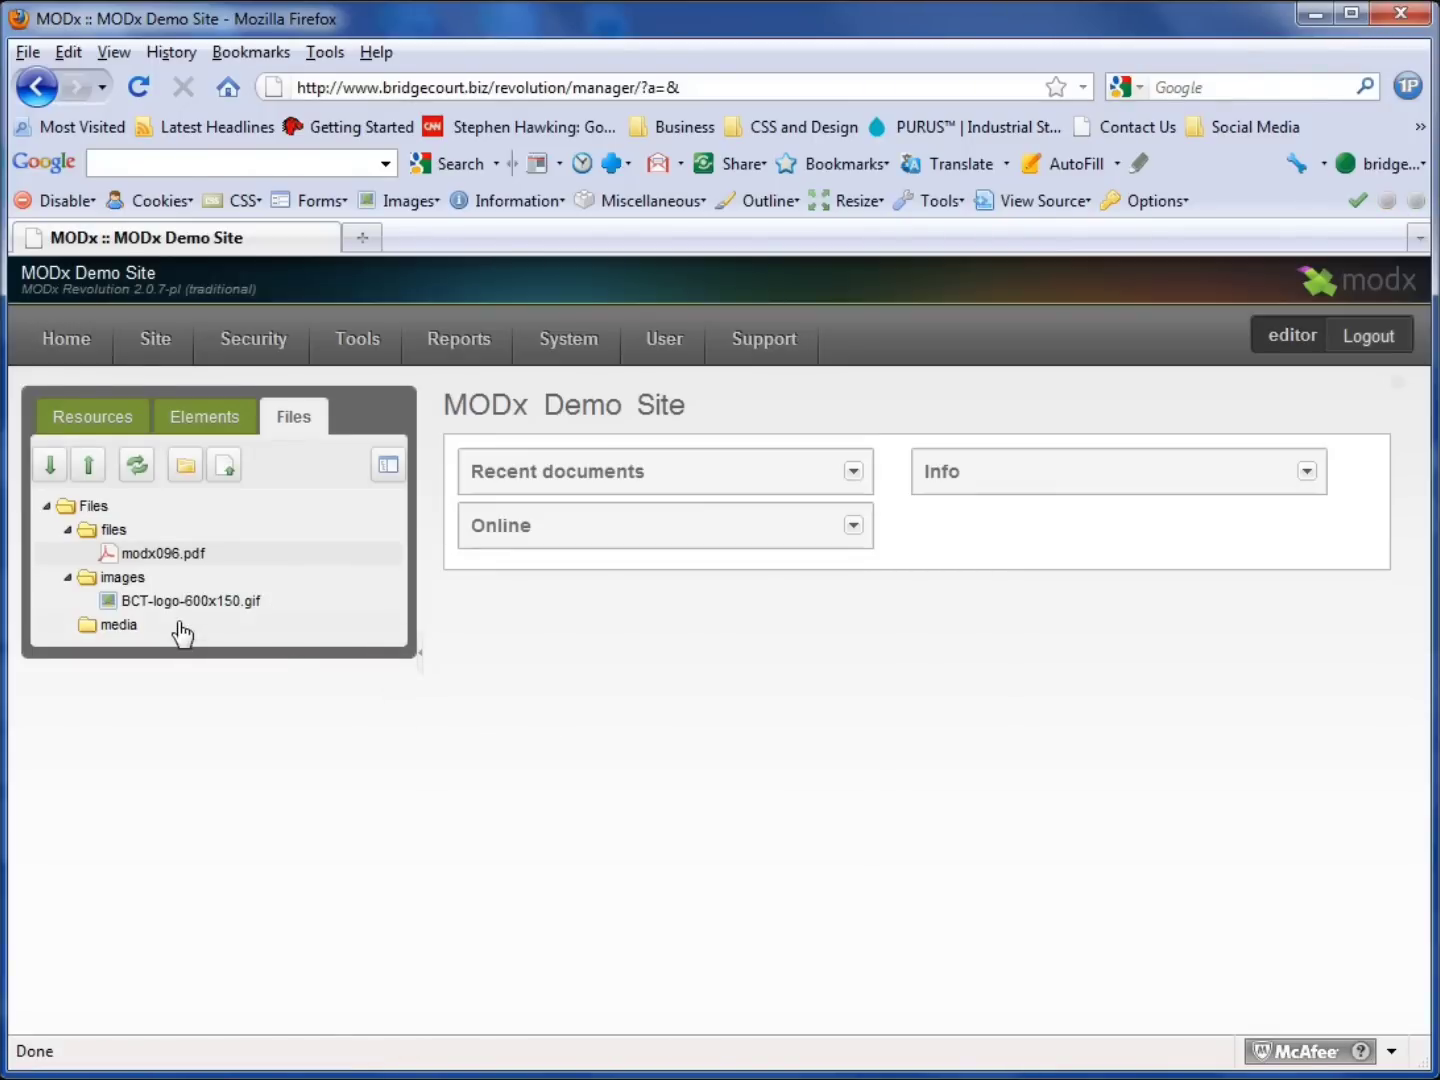
Step: Open modx096.pdf's Edit File page, showing size 4815050, then re-expand the Files root
{"action": "right_click", "coordinate": [165, 553]}
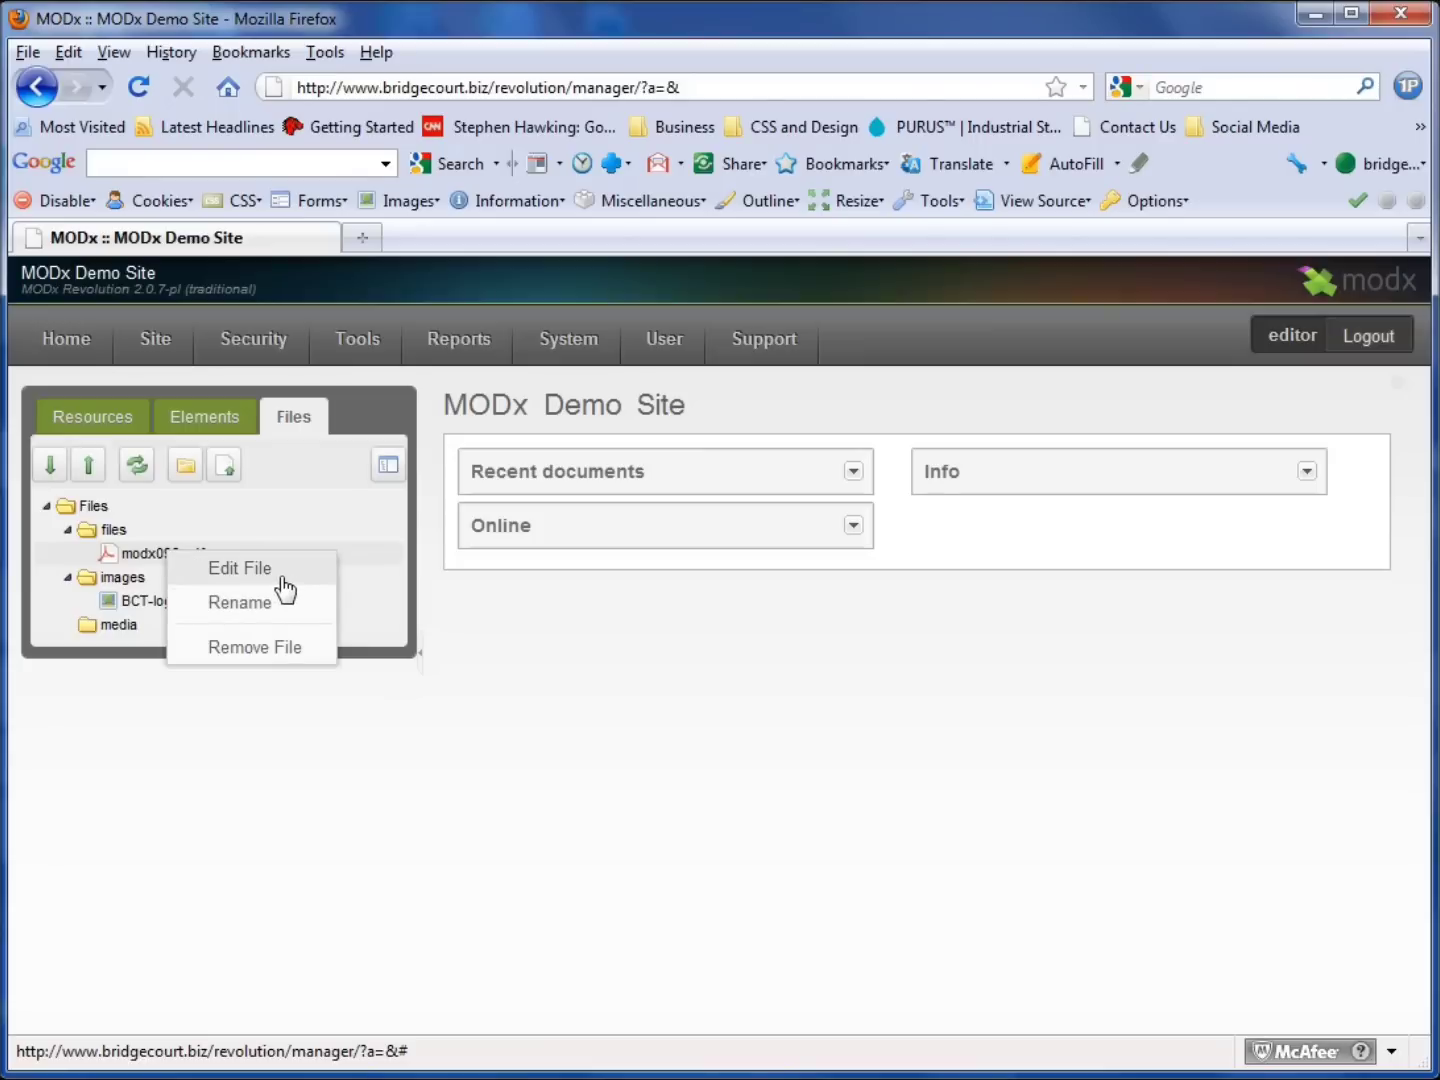
{"action": "left_click", "coordinate": [280, 570]}
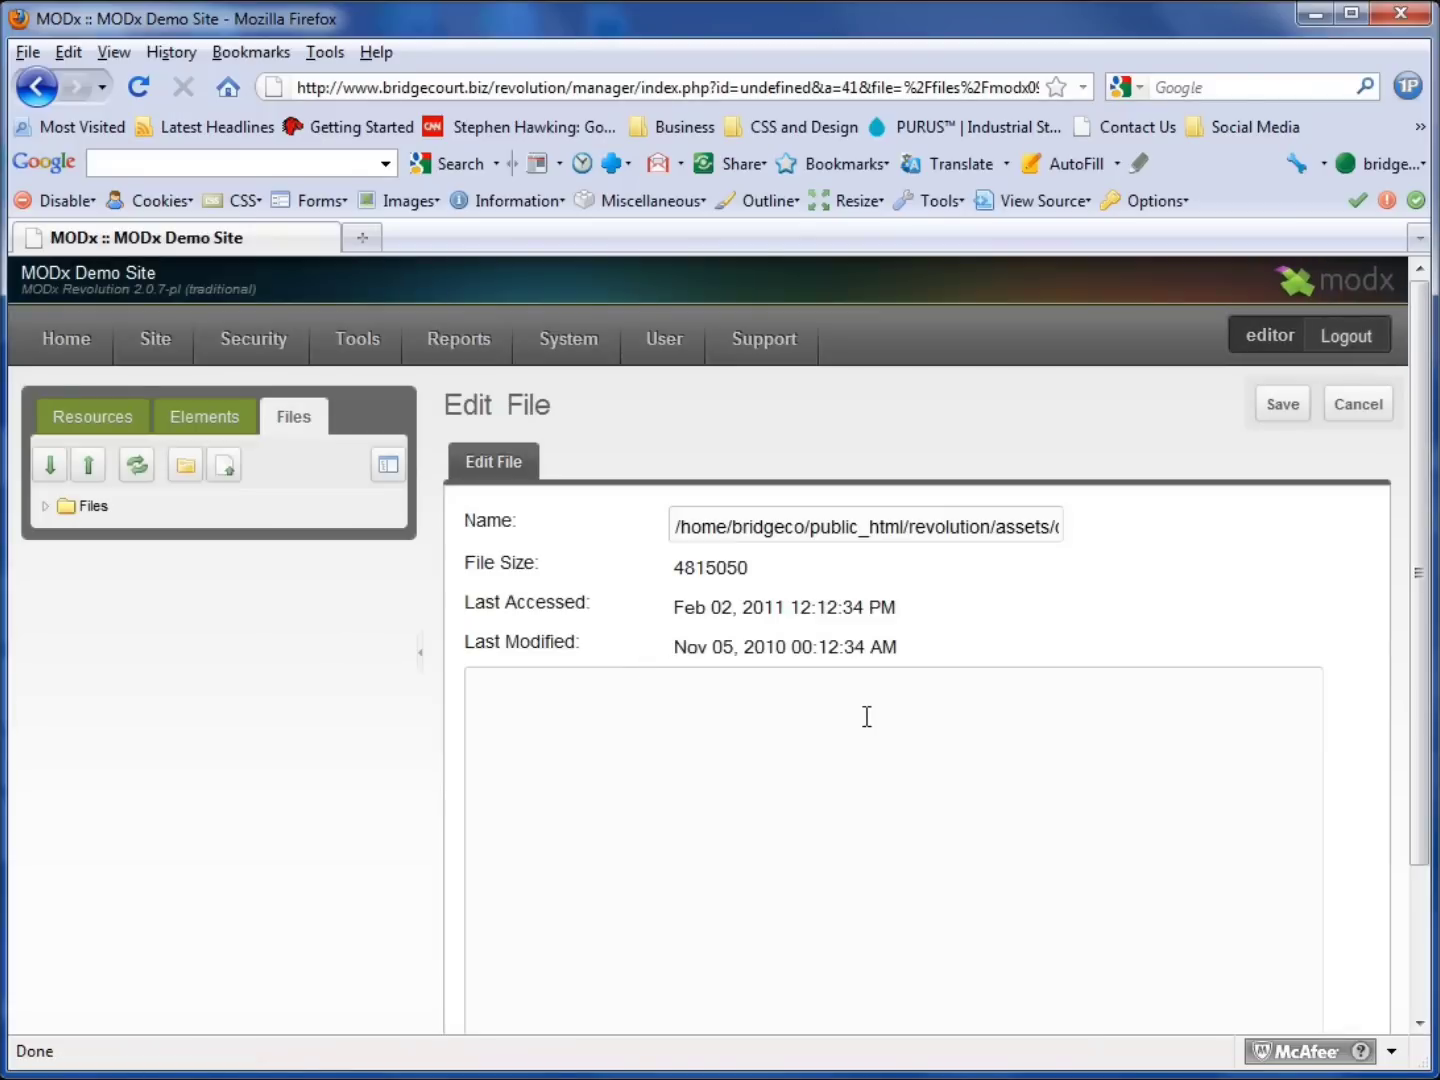
{"action": "scroll", "coordinate": [866, 718], "scroll_direction": "down", "scroll_amount": 1}
{"action": "scroll", "coordinate": [866, 718], "scroll_direction": "down", "scroll_amount": 2}
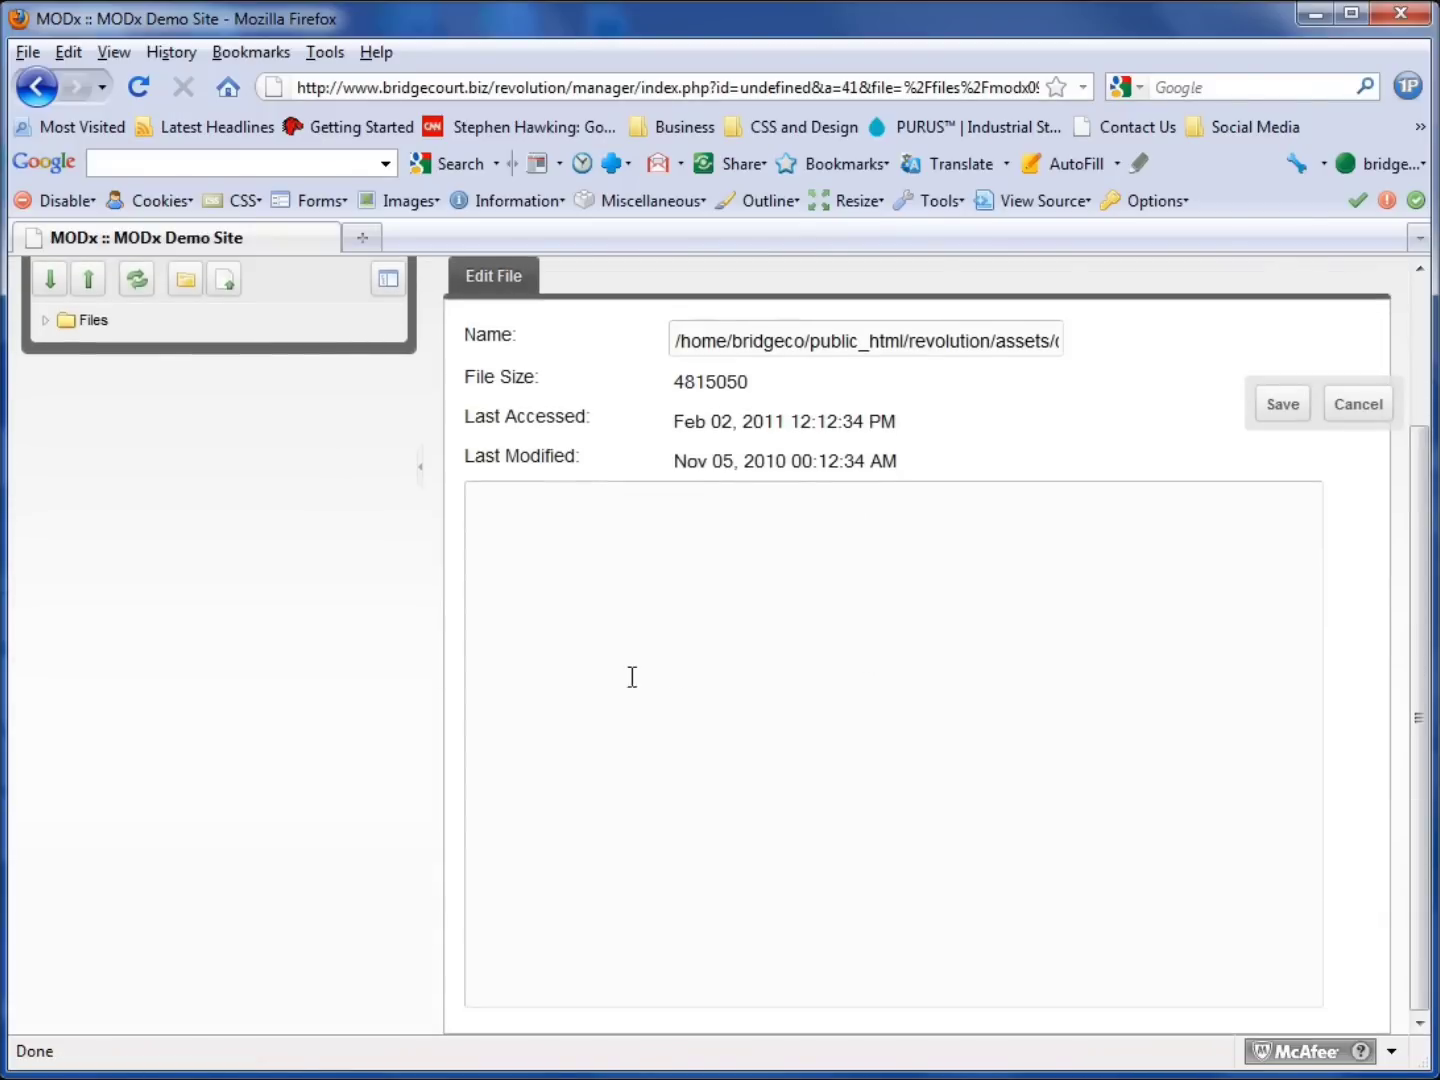
{"action": "left_click", "coordinate": [510, 528]}
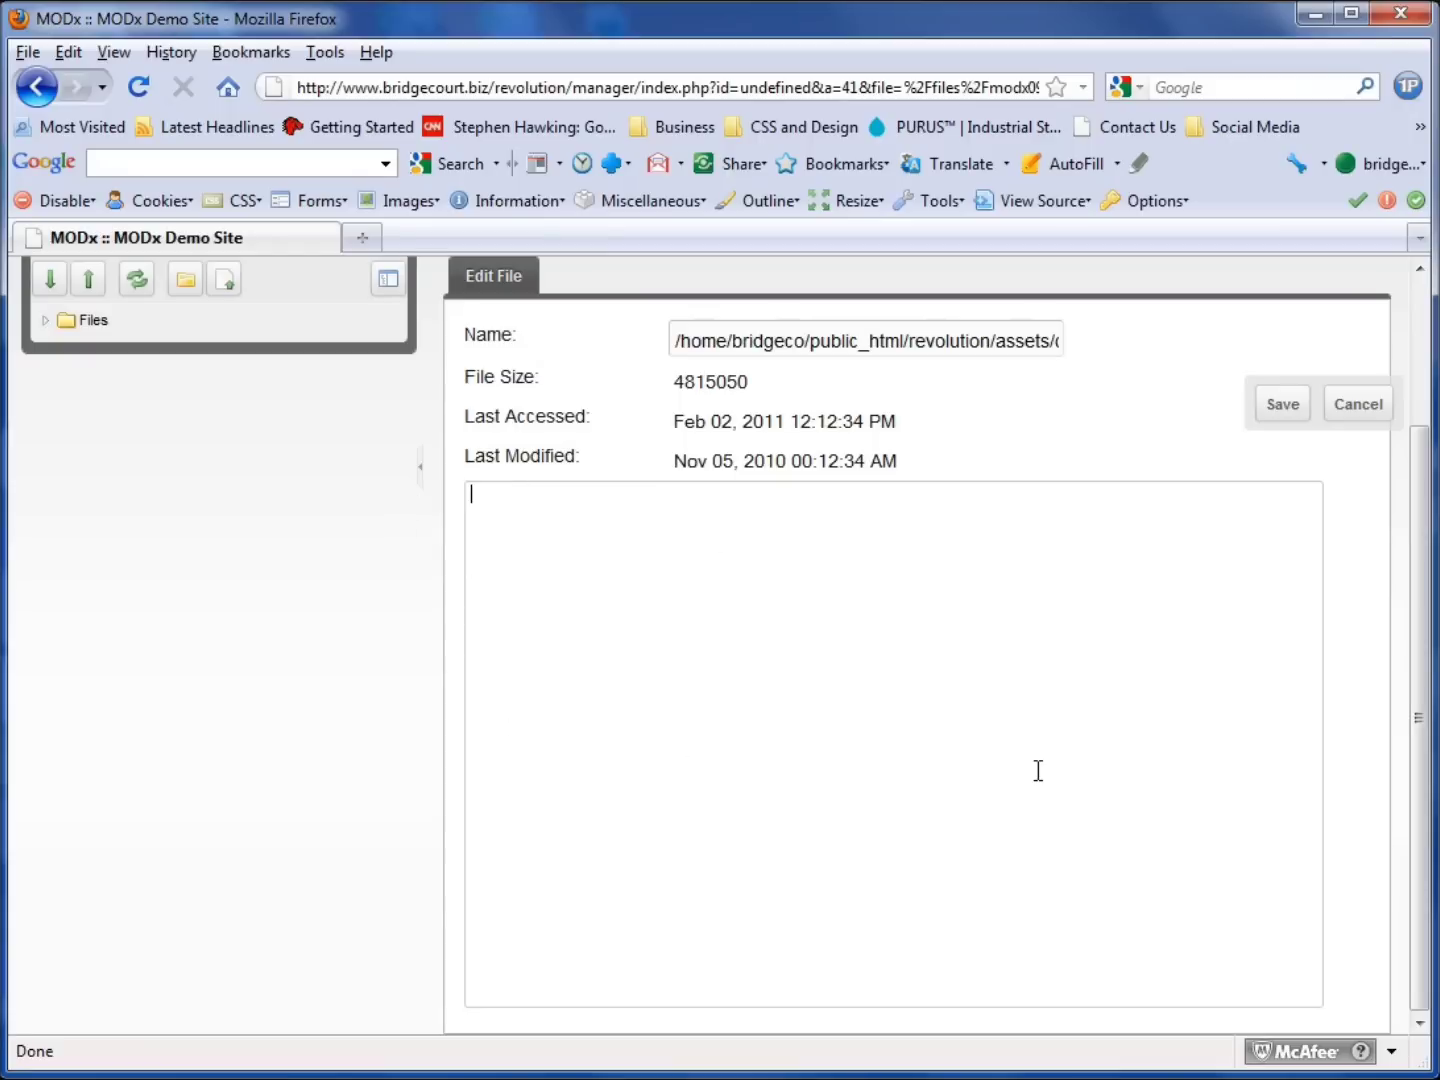
{"action": "scroll", "coordinate": [1038, 770], "scroll_direction": "up", "scroll_amount": 1}
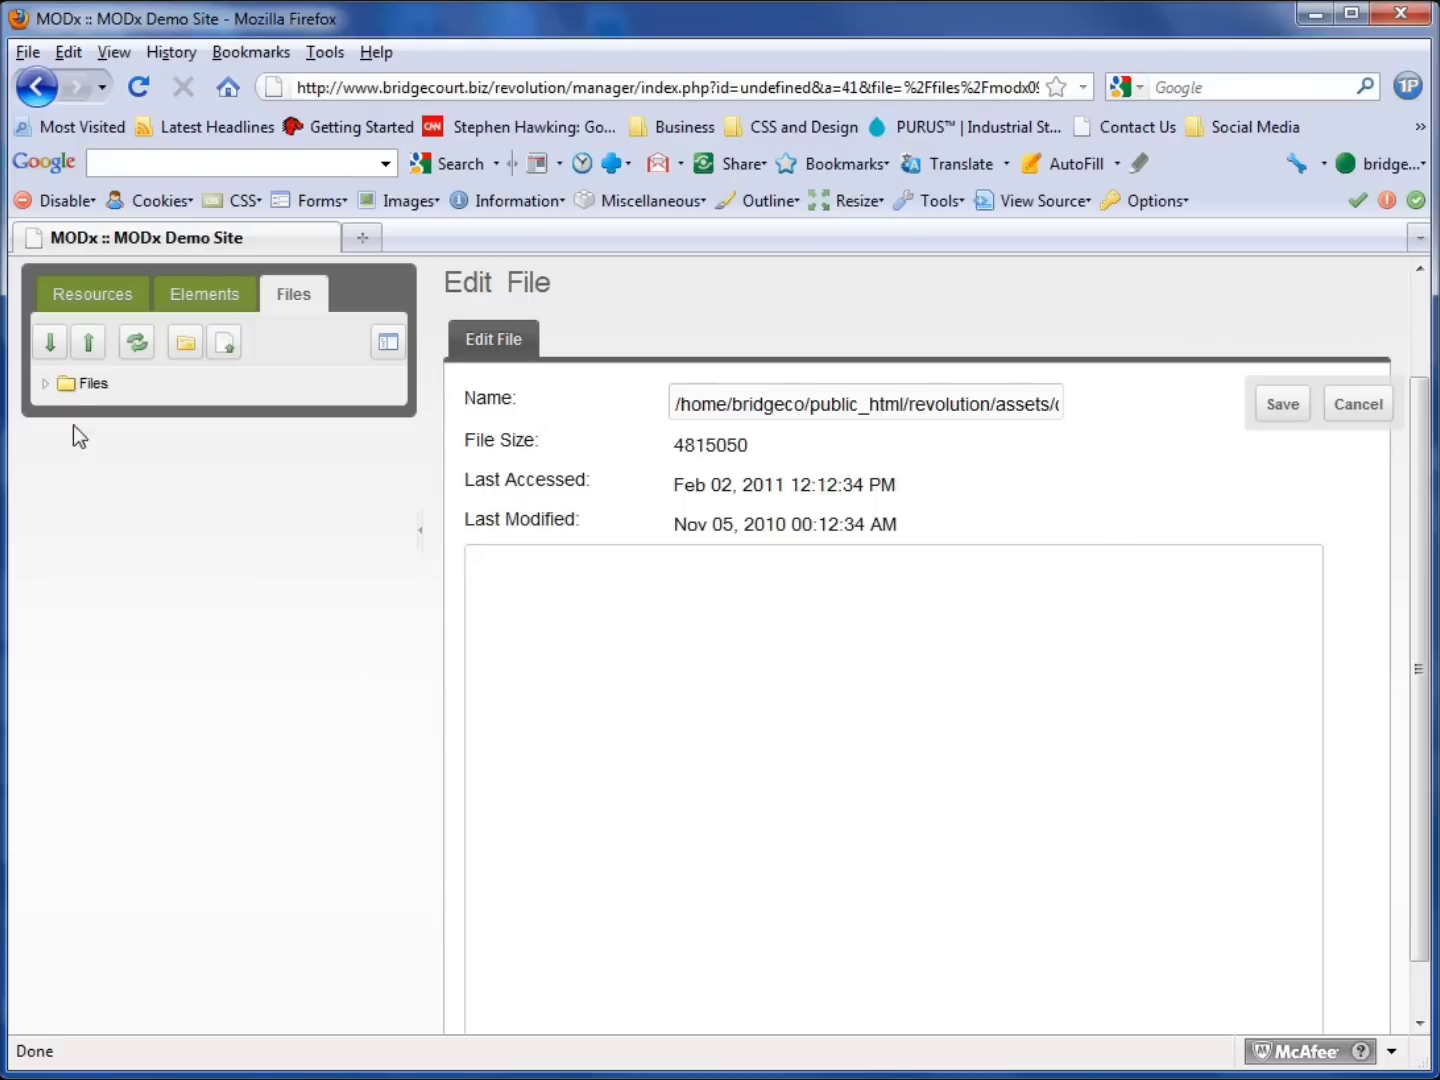
{"action": "left_click", "coordinate": [44, 386]}
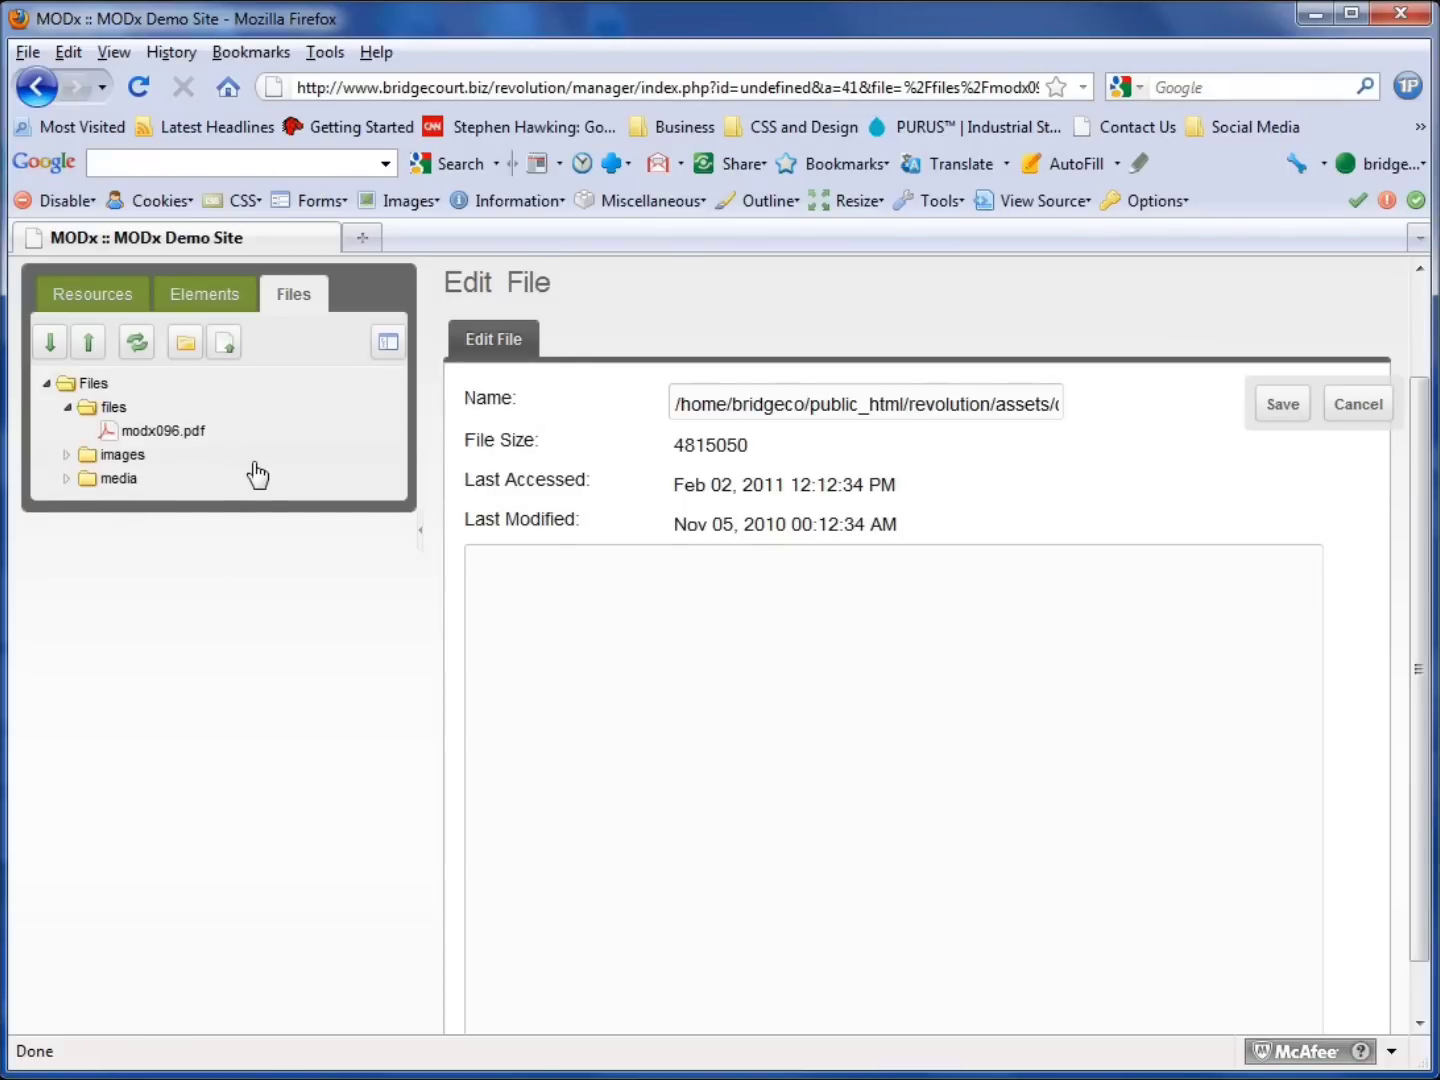
Step: Open the MODx Browser and show the images folder with its BCT-logo-600x150.gif thumbnail
{"action": "left_click", "coordinate": [388, 343]}
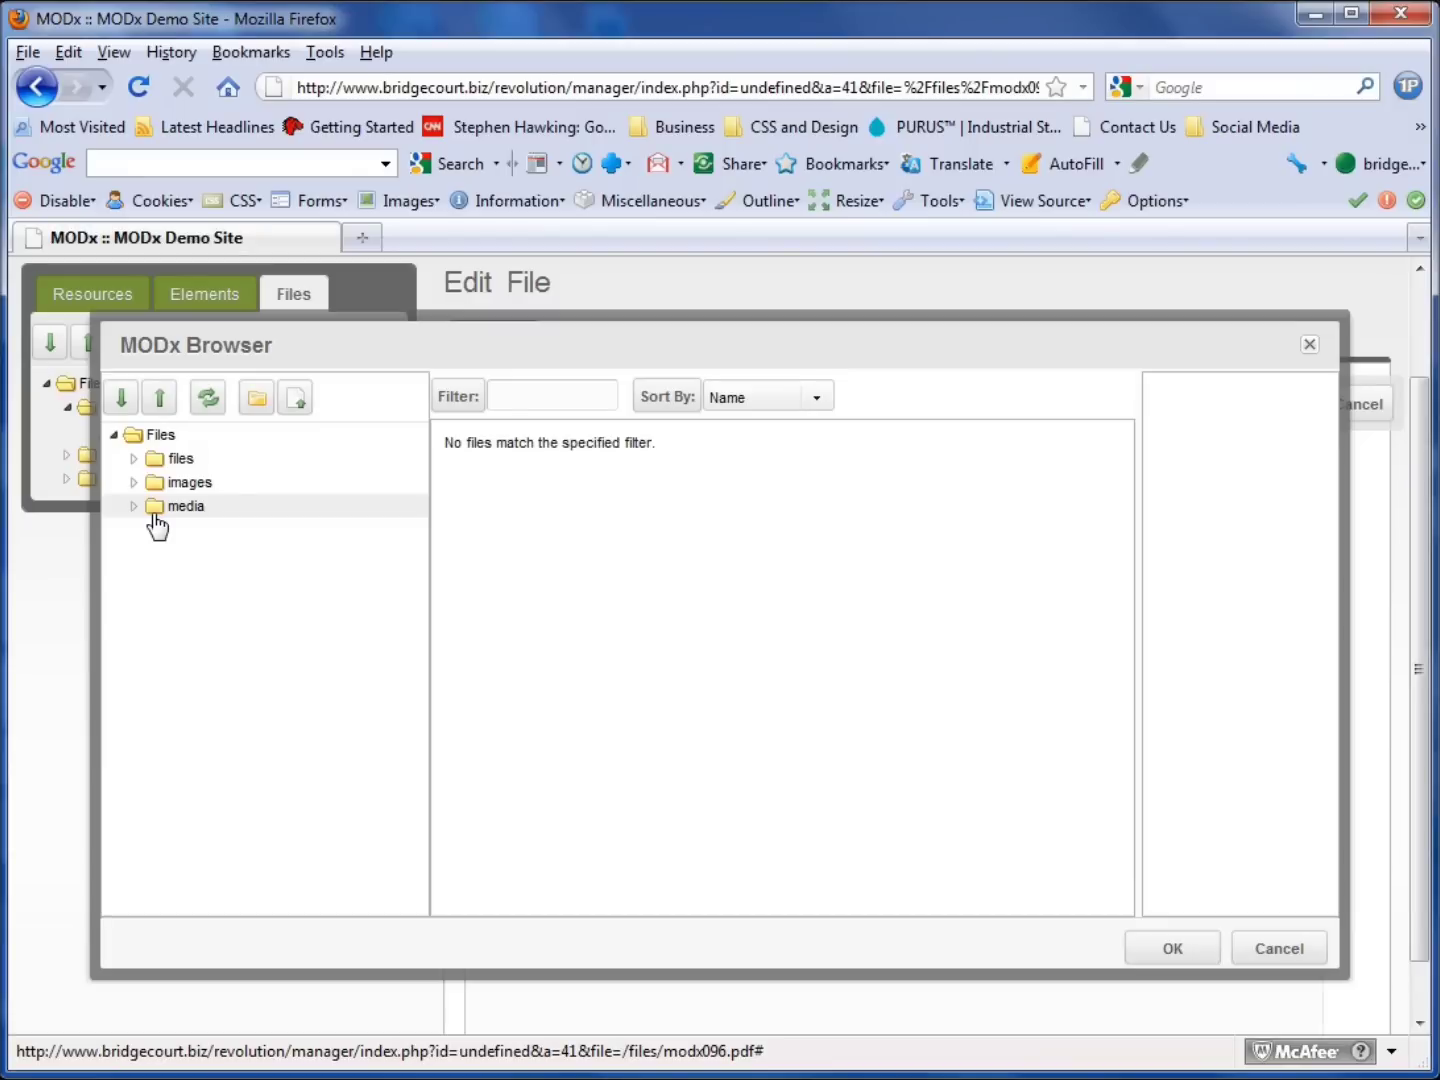
{"action": "left_click", "coordinate": [133, 459]}
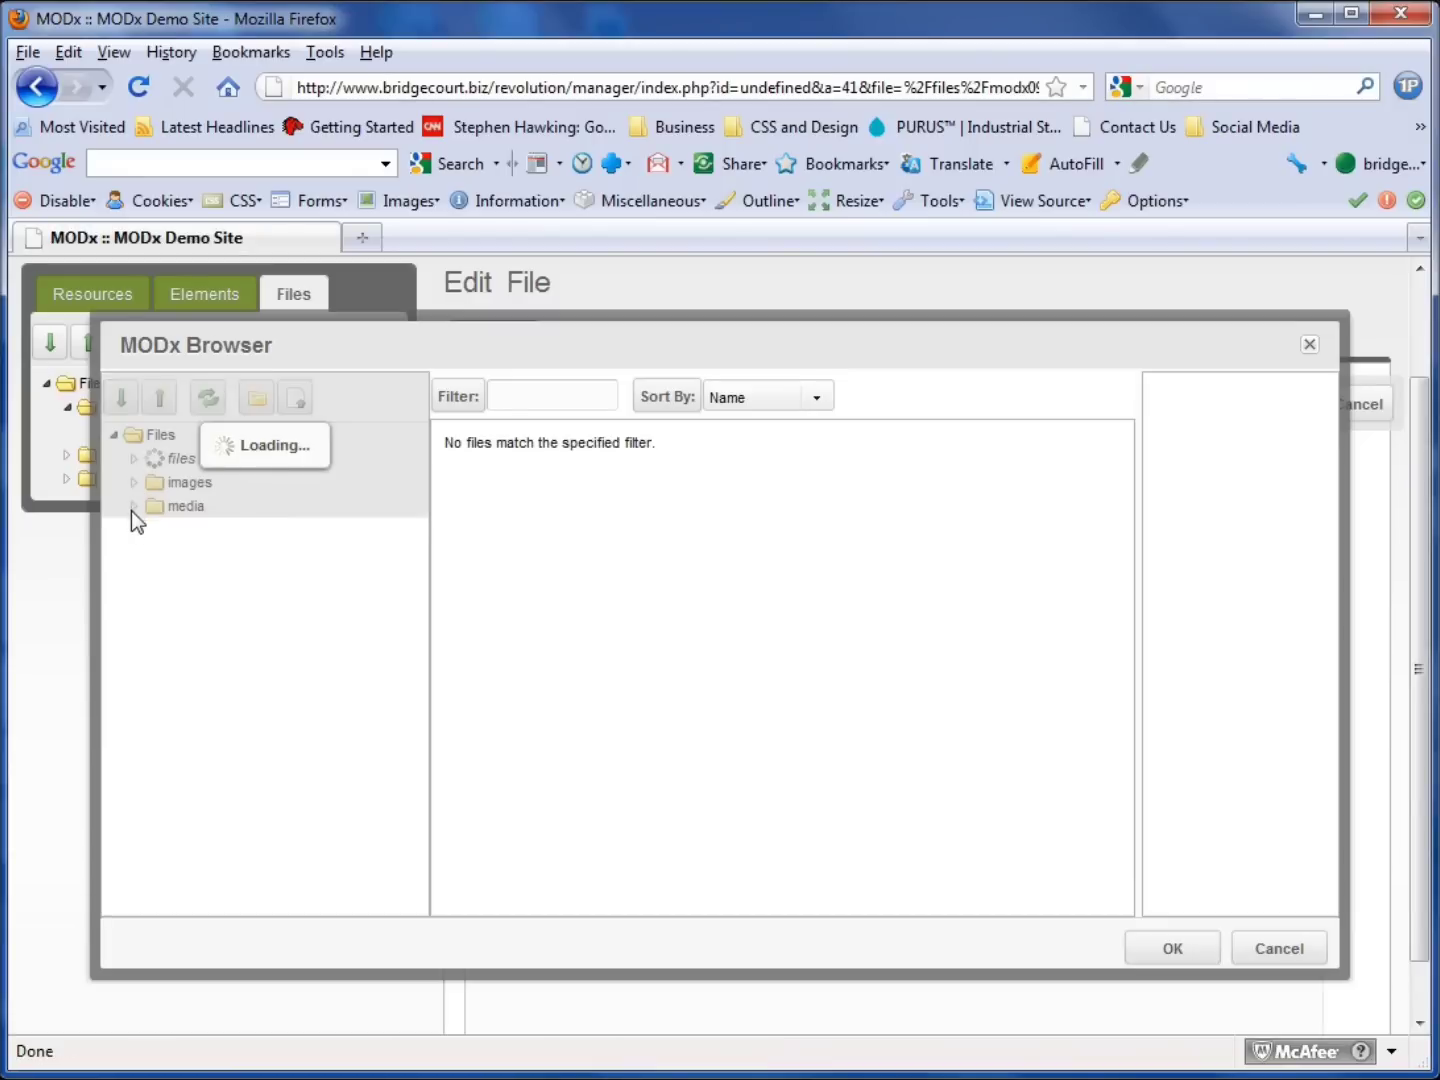
{"action": "left_click", "coordinate": [134, 506]}
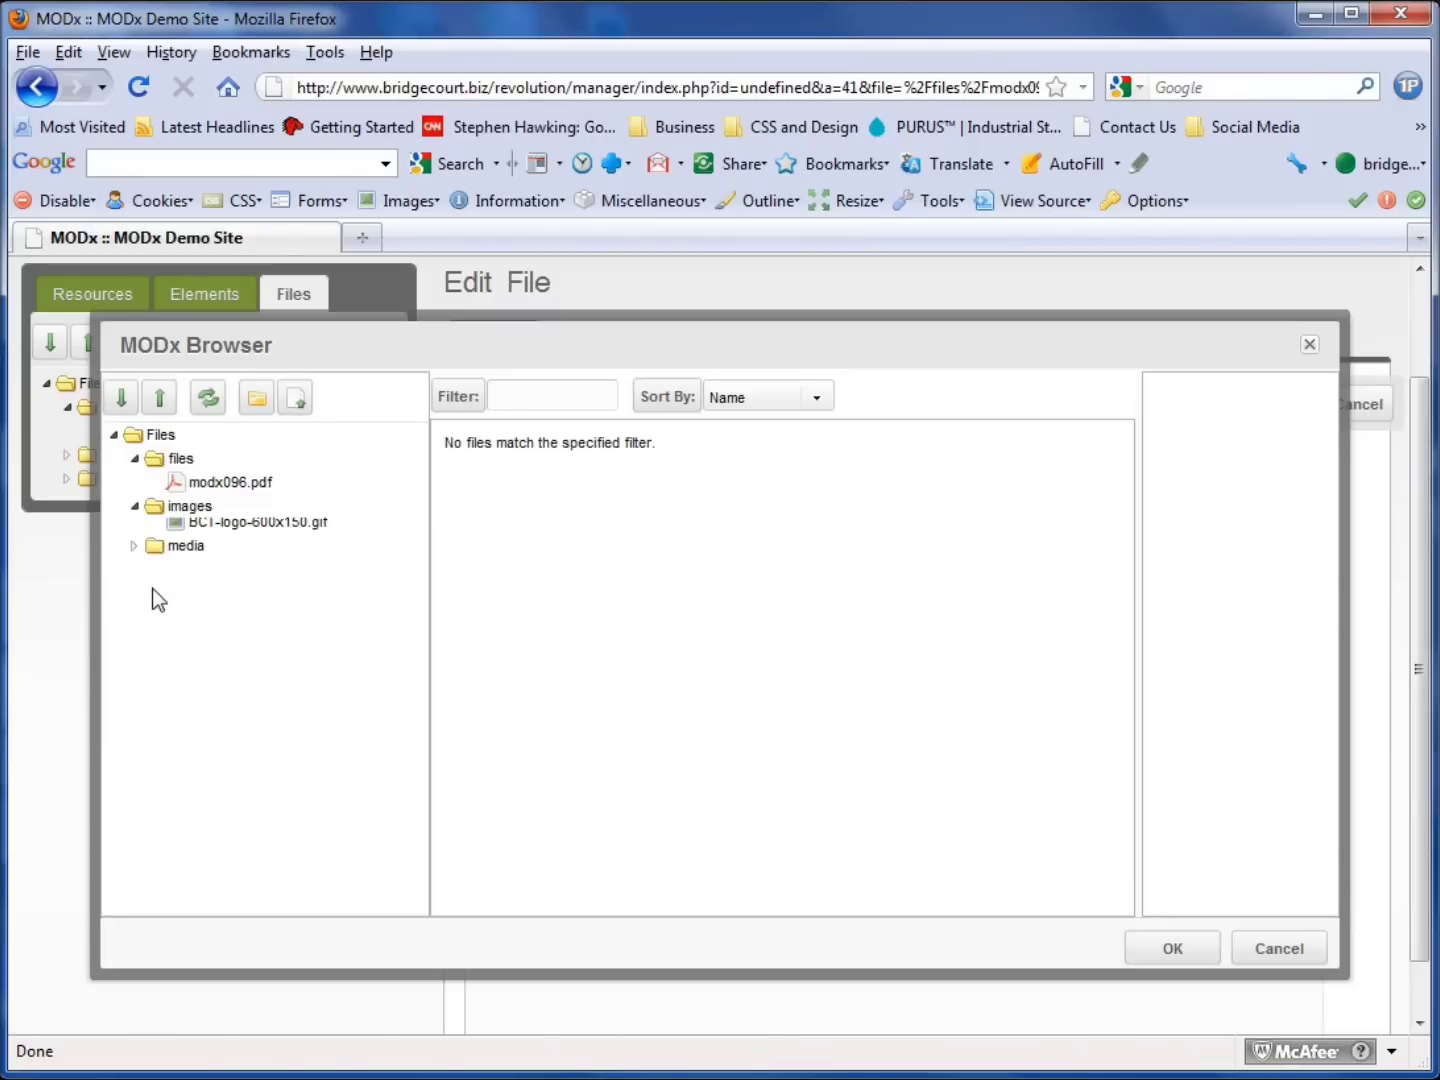
{"action": "left_click", "coordinate": [181, 510]}
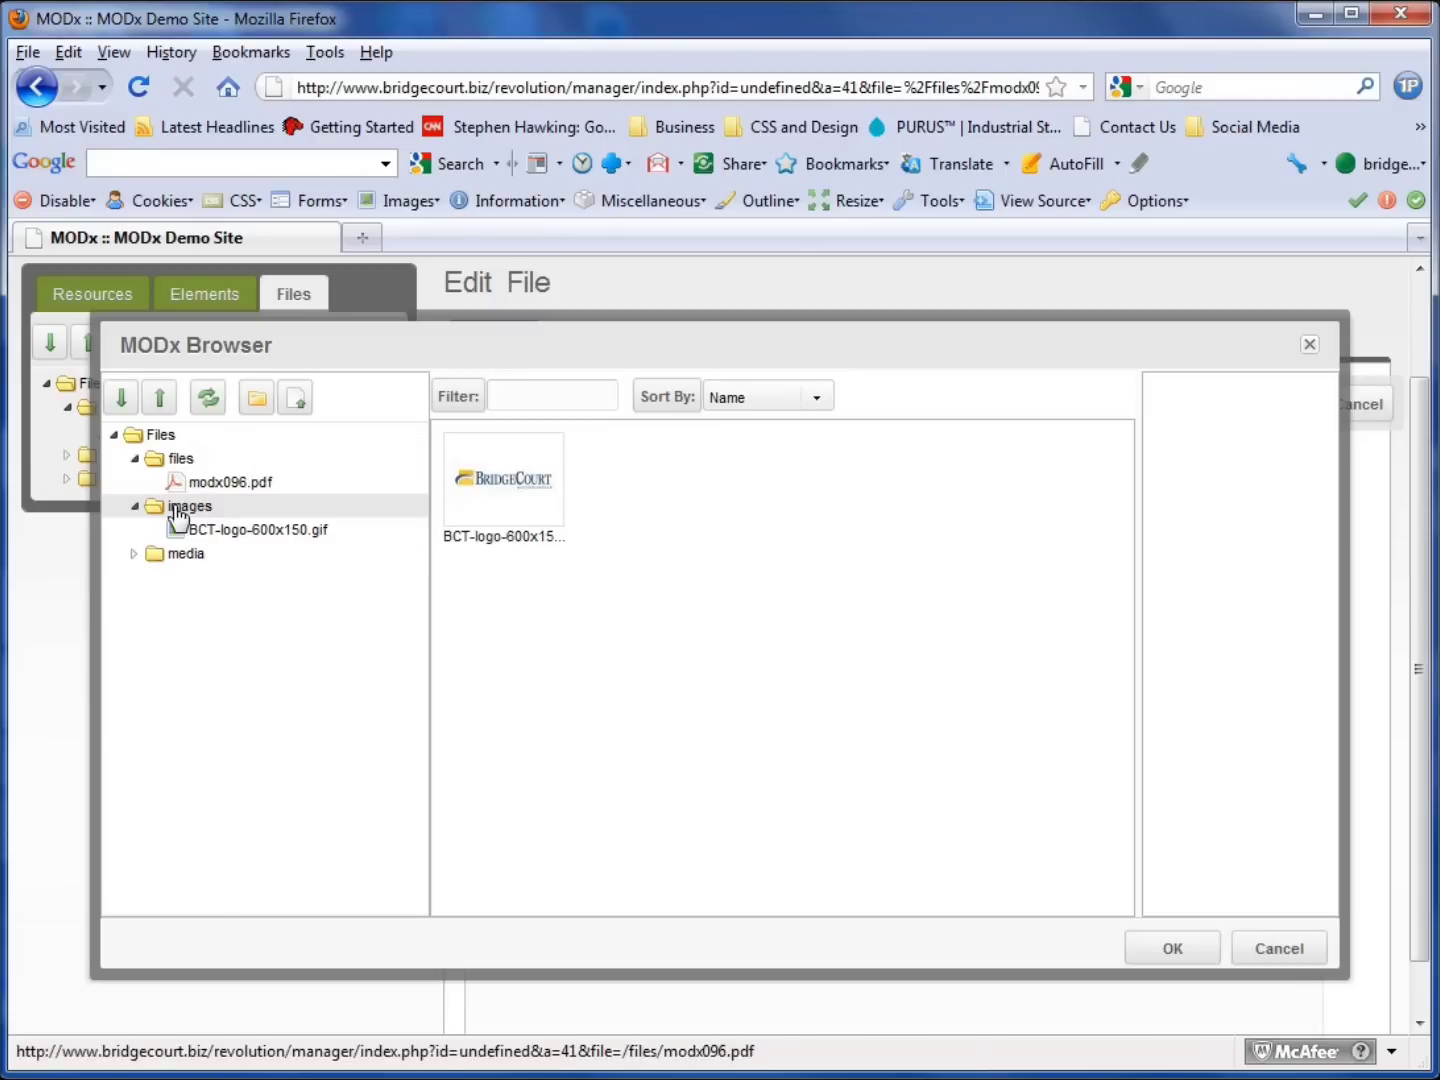
Step: Upload 0274l0020.jpg, 0800l3651.jpg and 1705l0016.jpg into the images folder, then close the upload window
{"action": "right_click", "coordinate": [230, 505]}
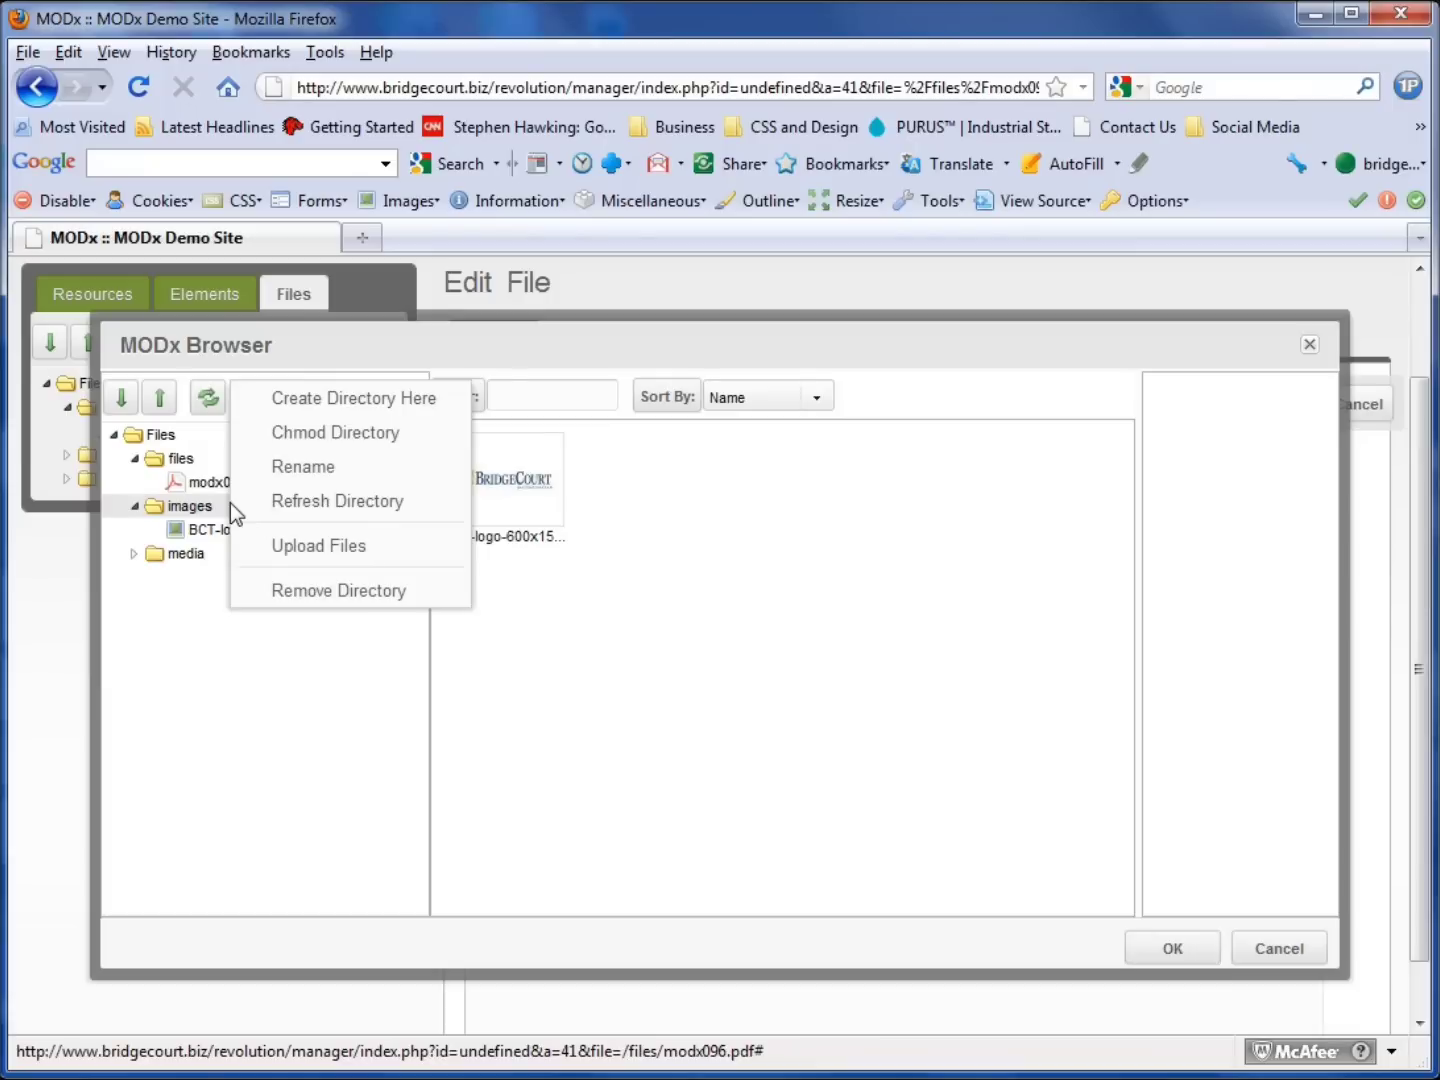
{"action": "left_click", "coordinate": [290, 550]}
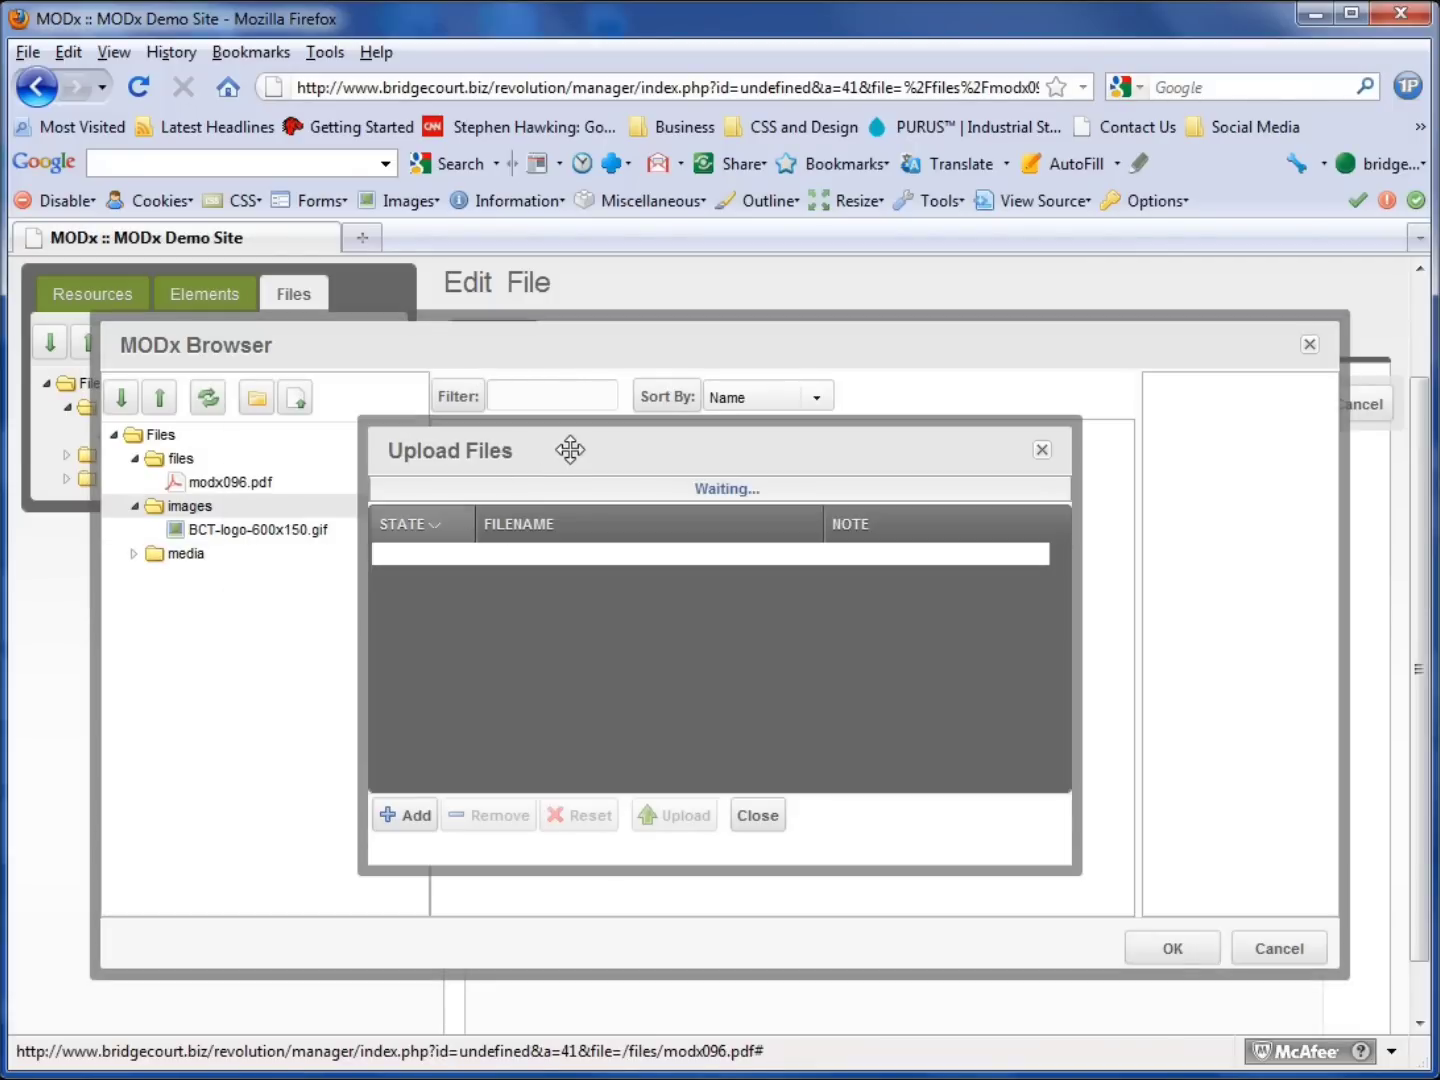
{"action": "left_click", "coordinate": [409, 820]}
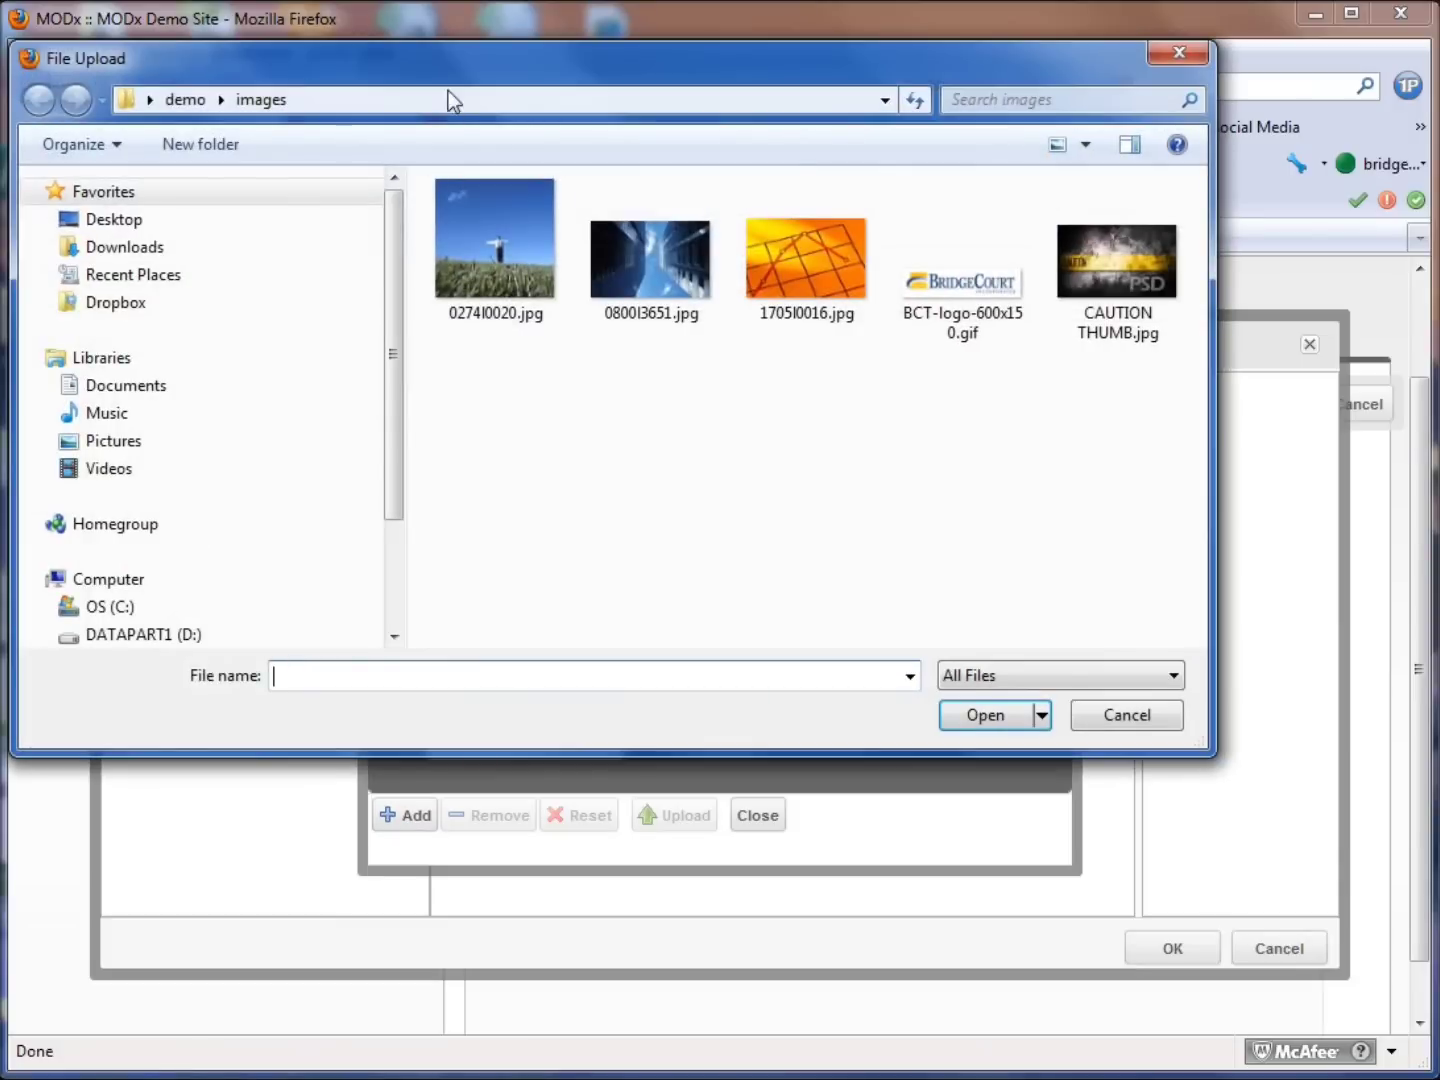
{"action": "left_click_drag", "start_coordinate": [562, 239], "coordinate": [562, 199]}
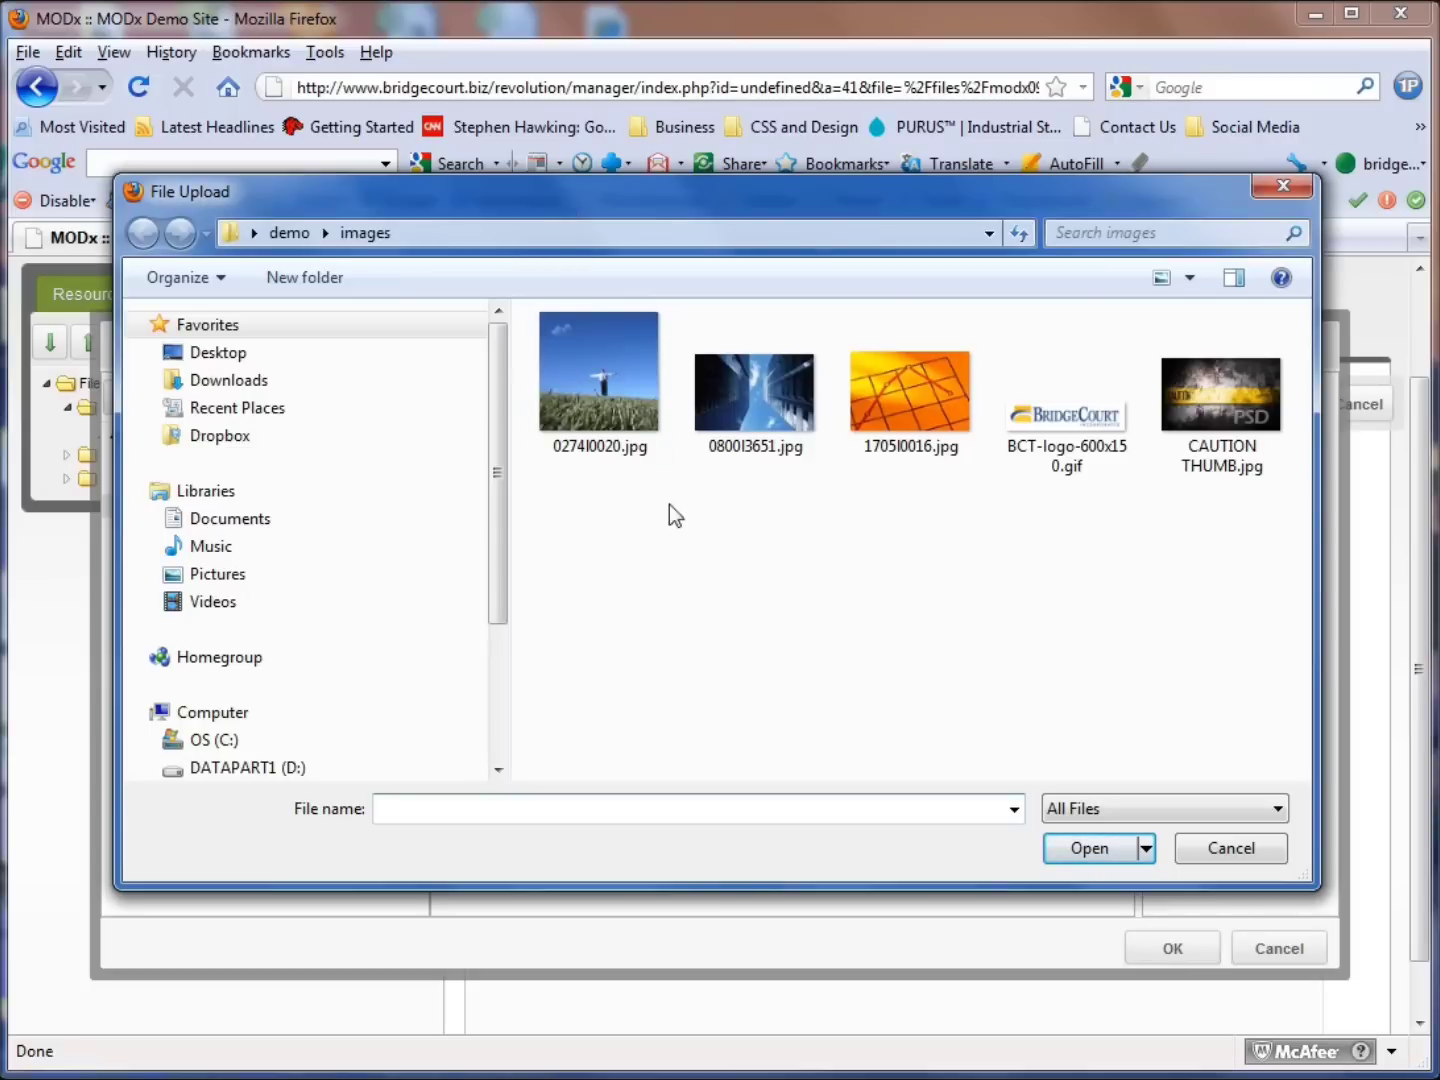
{"action": "double_click", "coordinate": [628, 389]}
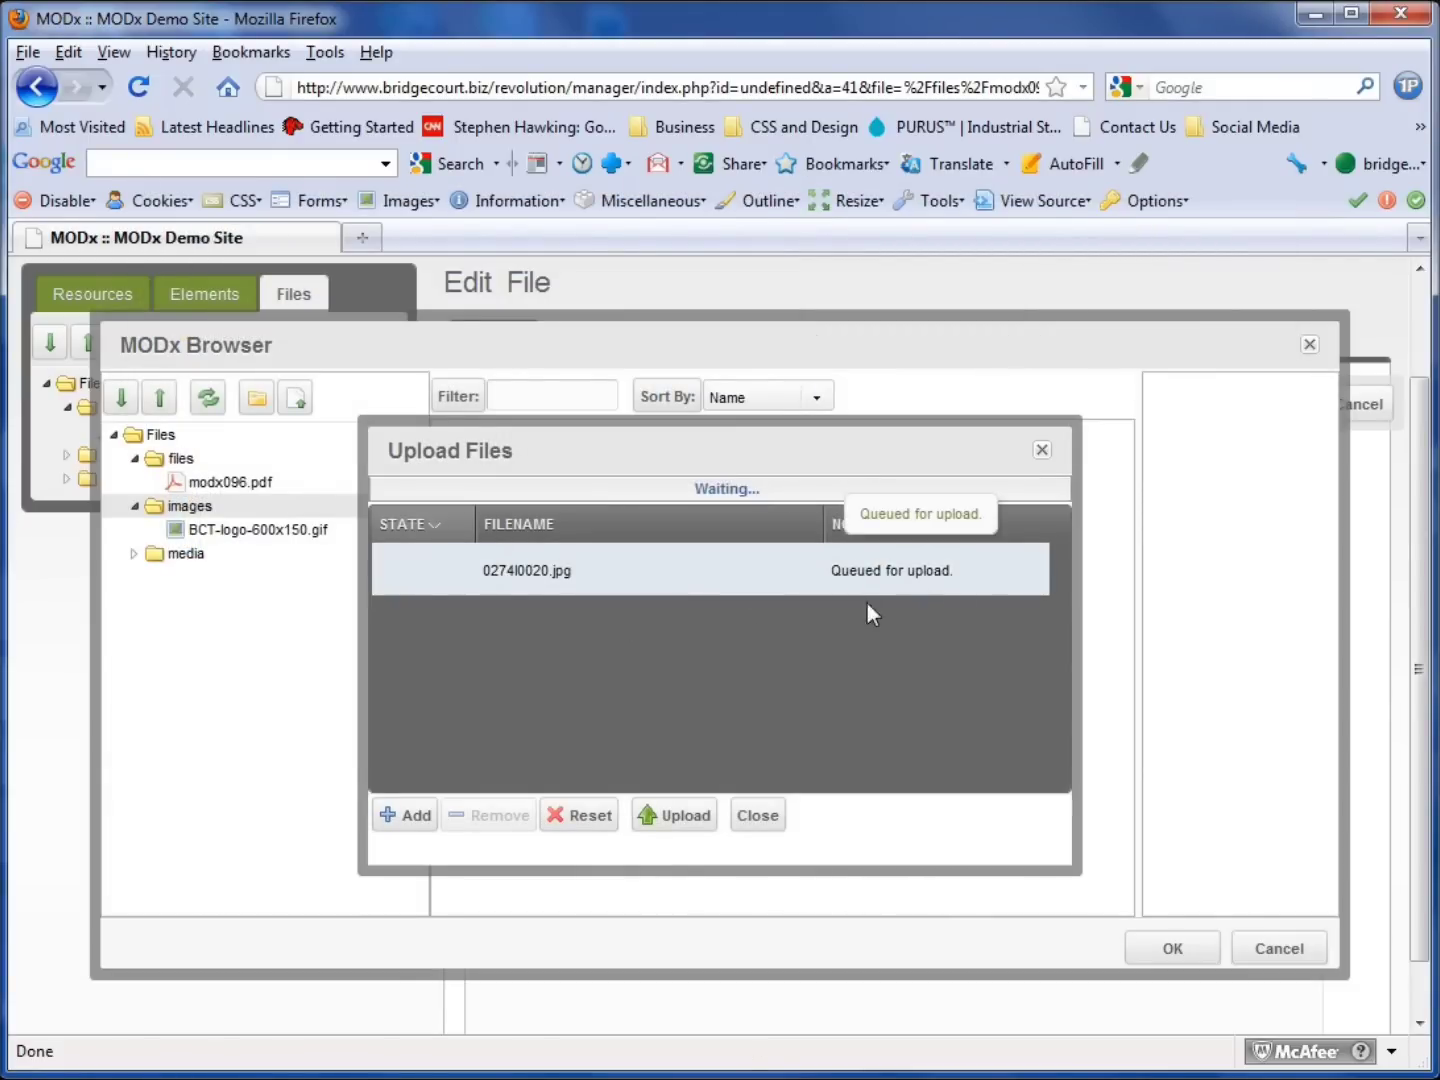
{"action": "left_click", "coordinate": [407, 815]}
{"action": "double_click", "coordinate": [758, 390]}
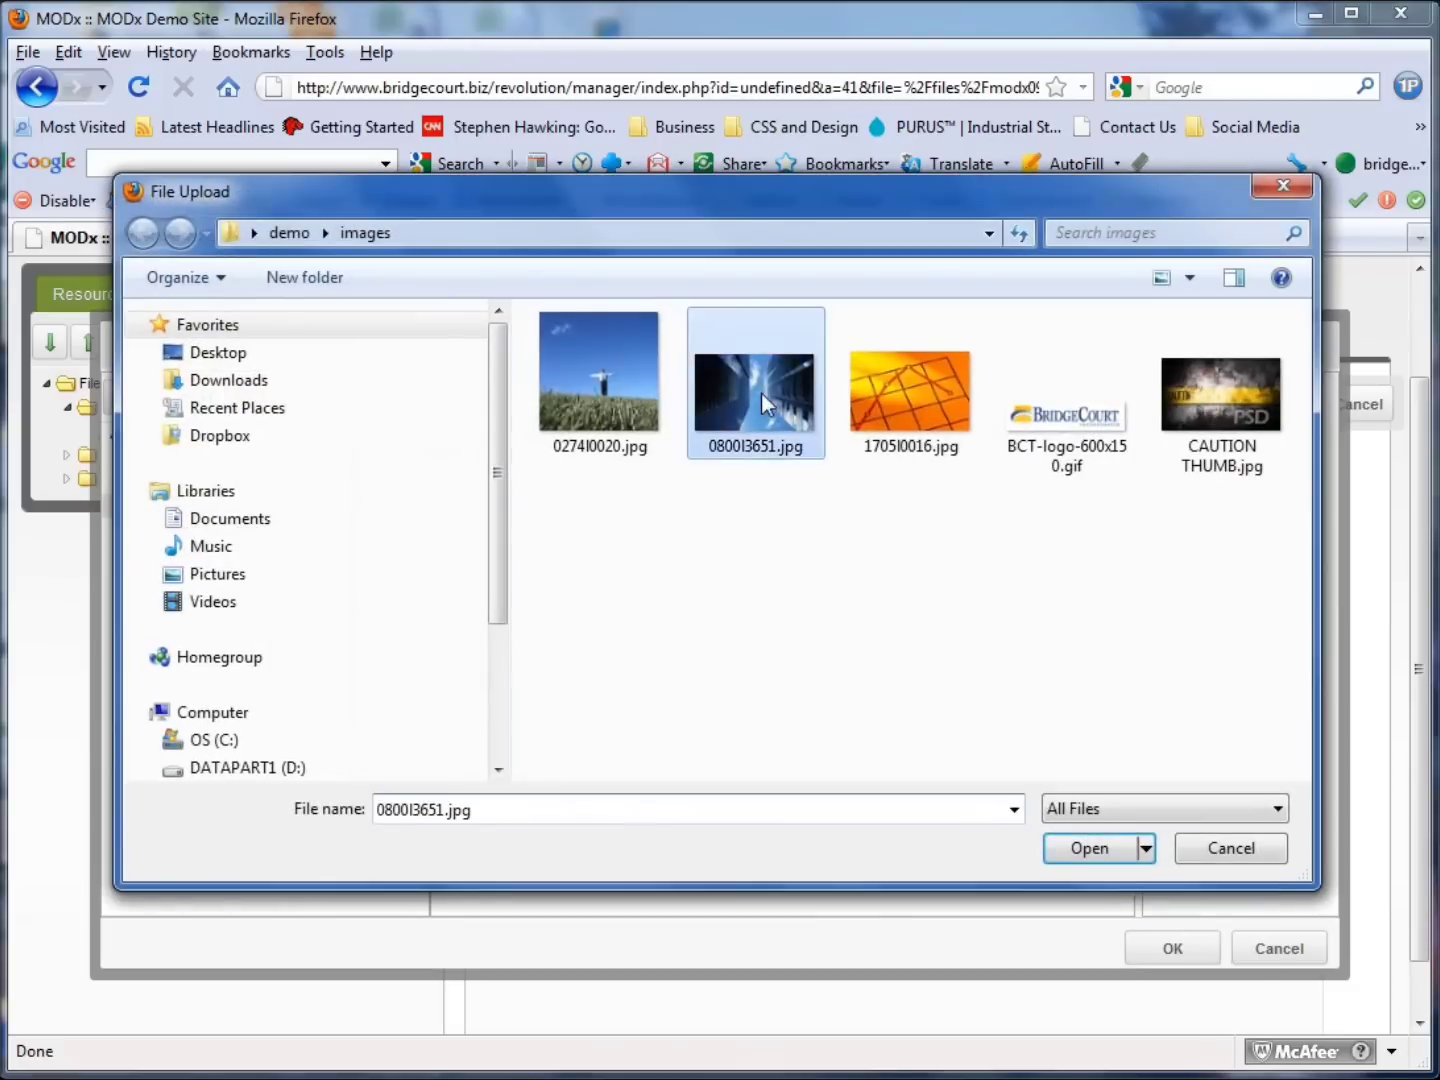
{"action": "left_click", "coordinate": [407, 815]}
{"action": "double_click", "coordinate": [913, 390]}
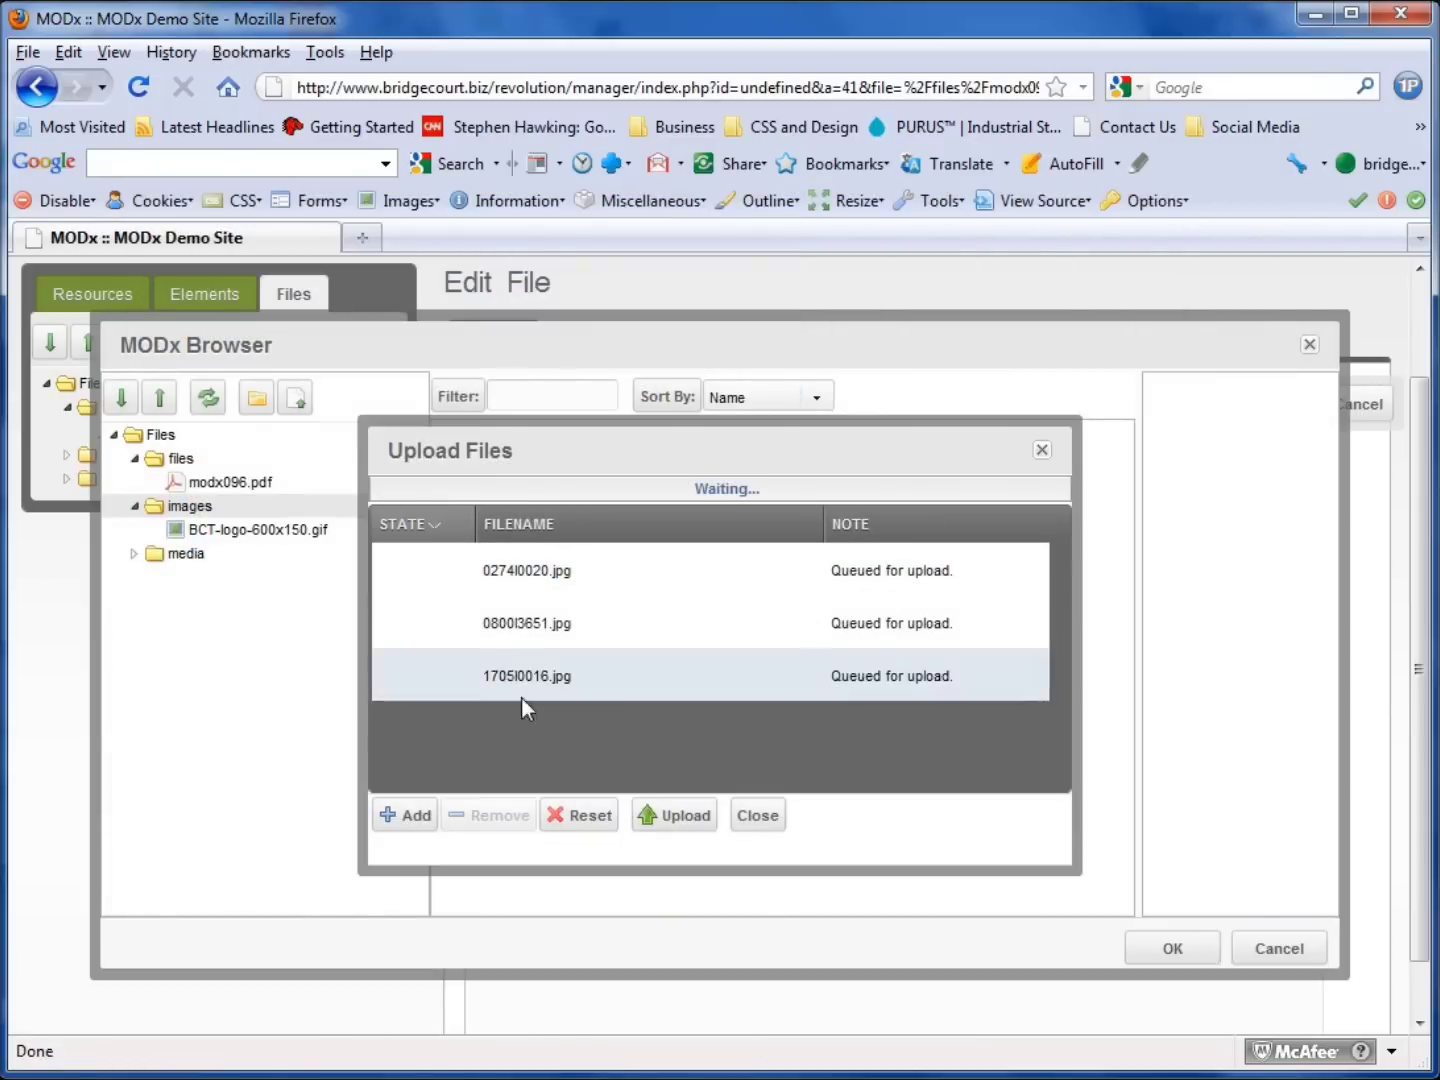
{"action": "left_click", "coordinate": [680, 820]}
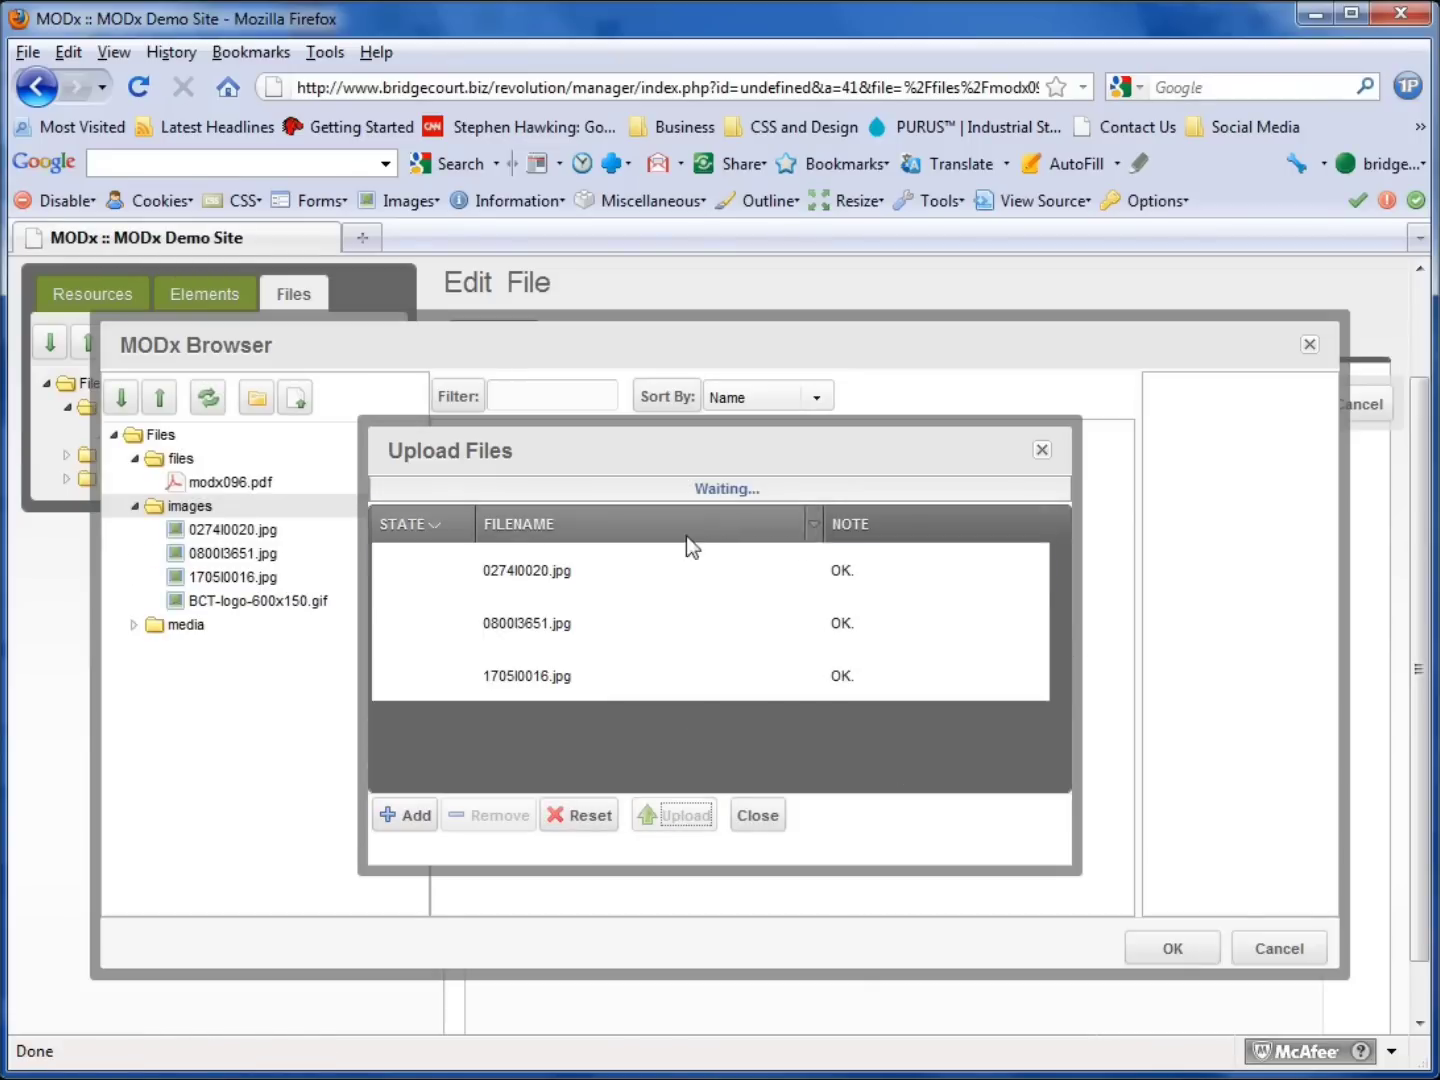
{"action": "left_click", "coordinate": [758, 816]}
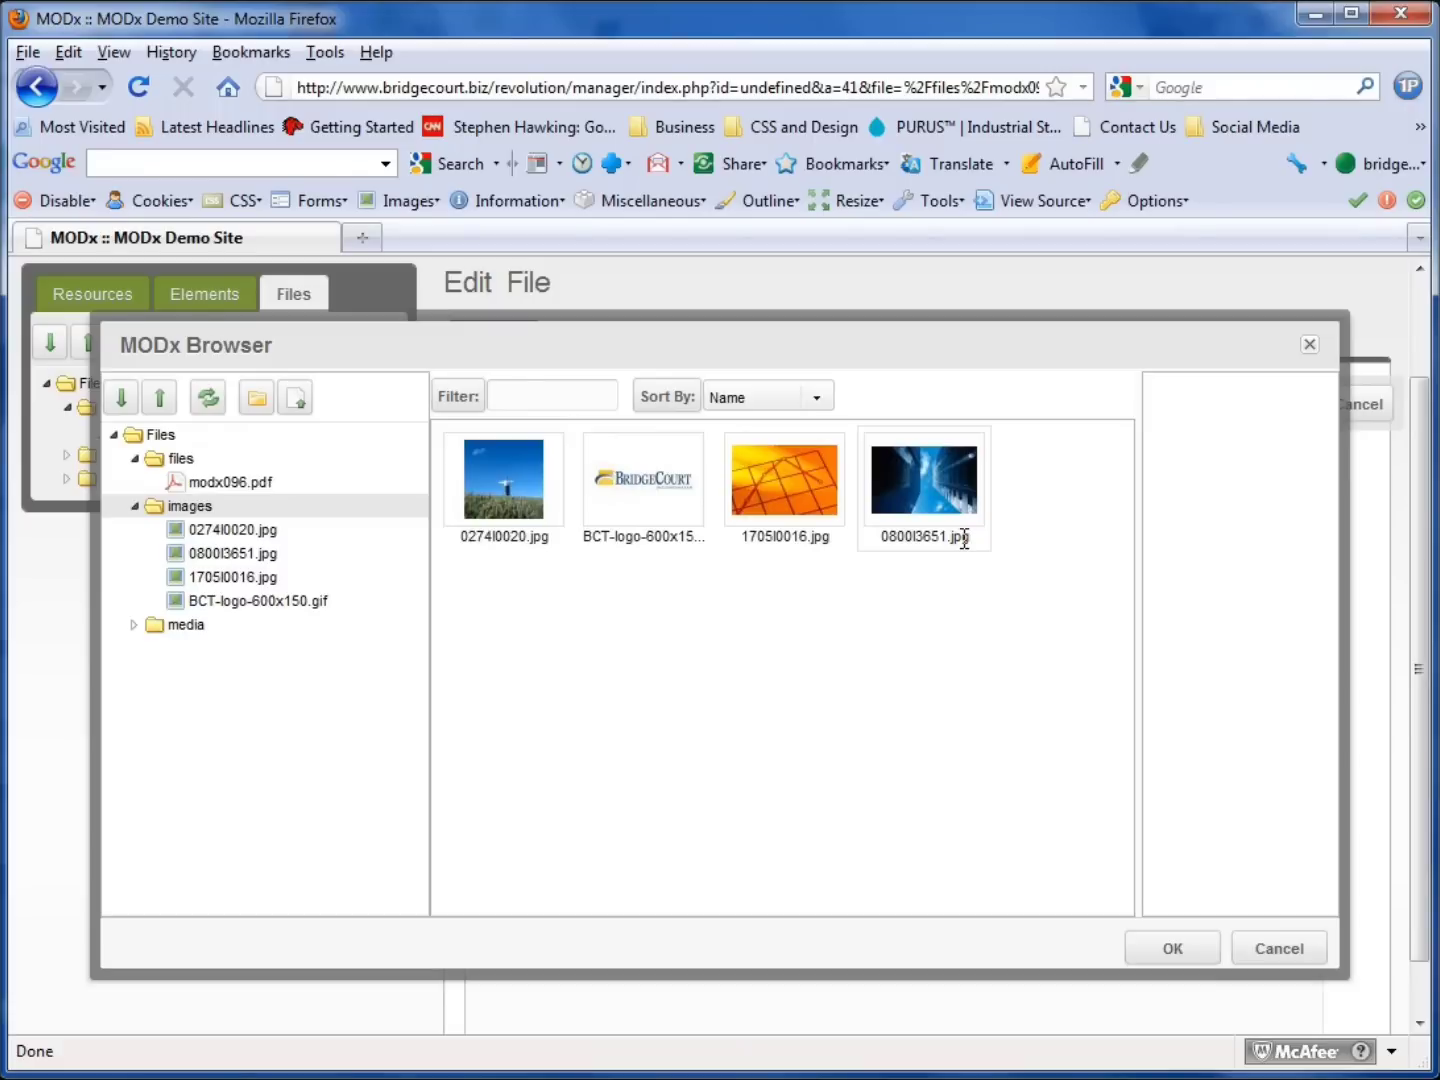
Step: Select 0274l0020.jpg to view its 282.4 KB size and 02/02/2011 modification date
{"action": "left_click", "coordinate": [498, 495]}
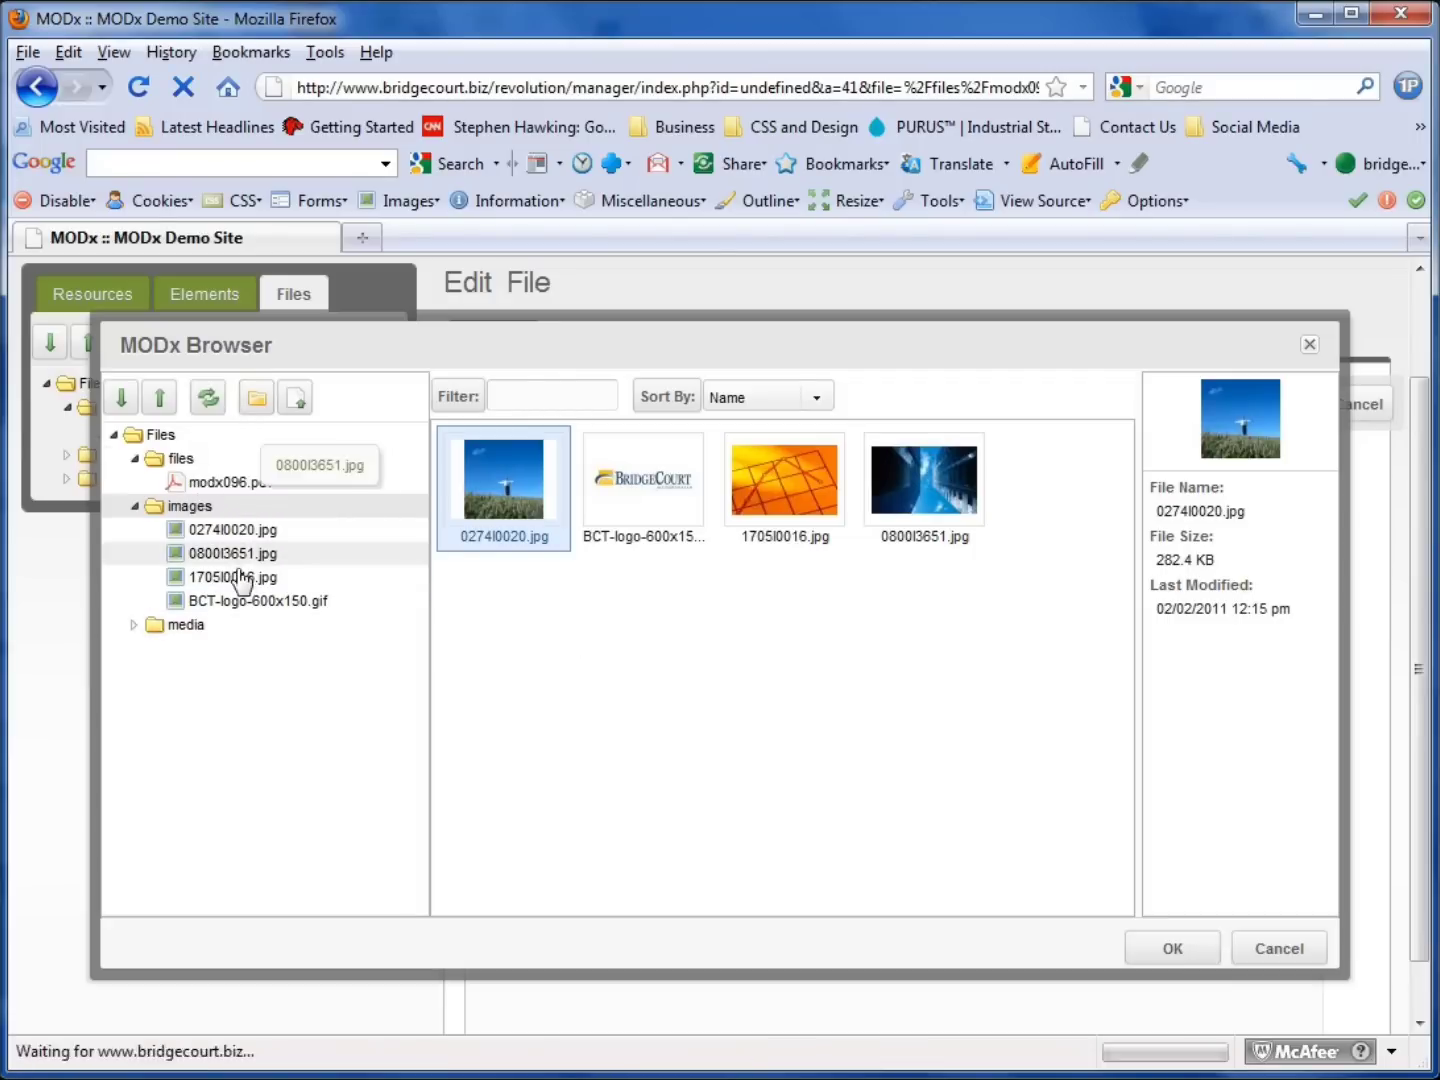
{"action": "right_click", "coordinate": [510, 495]}
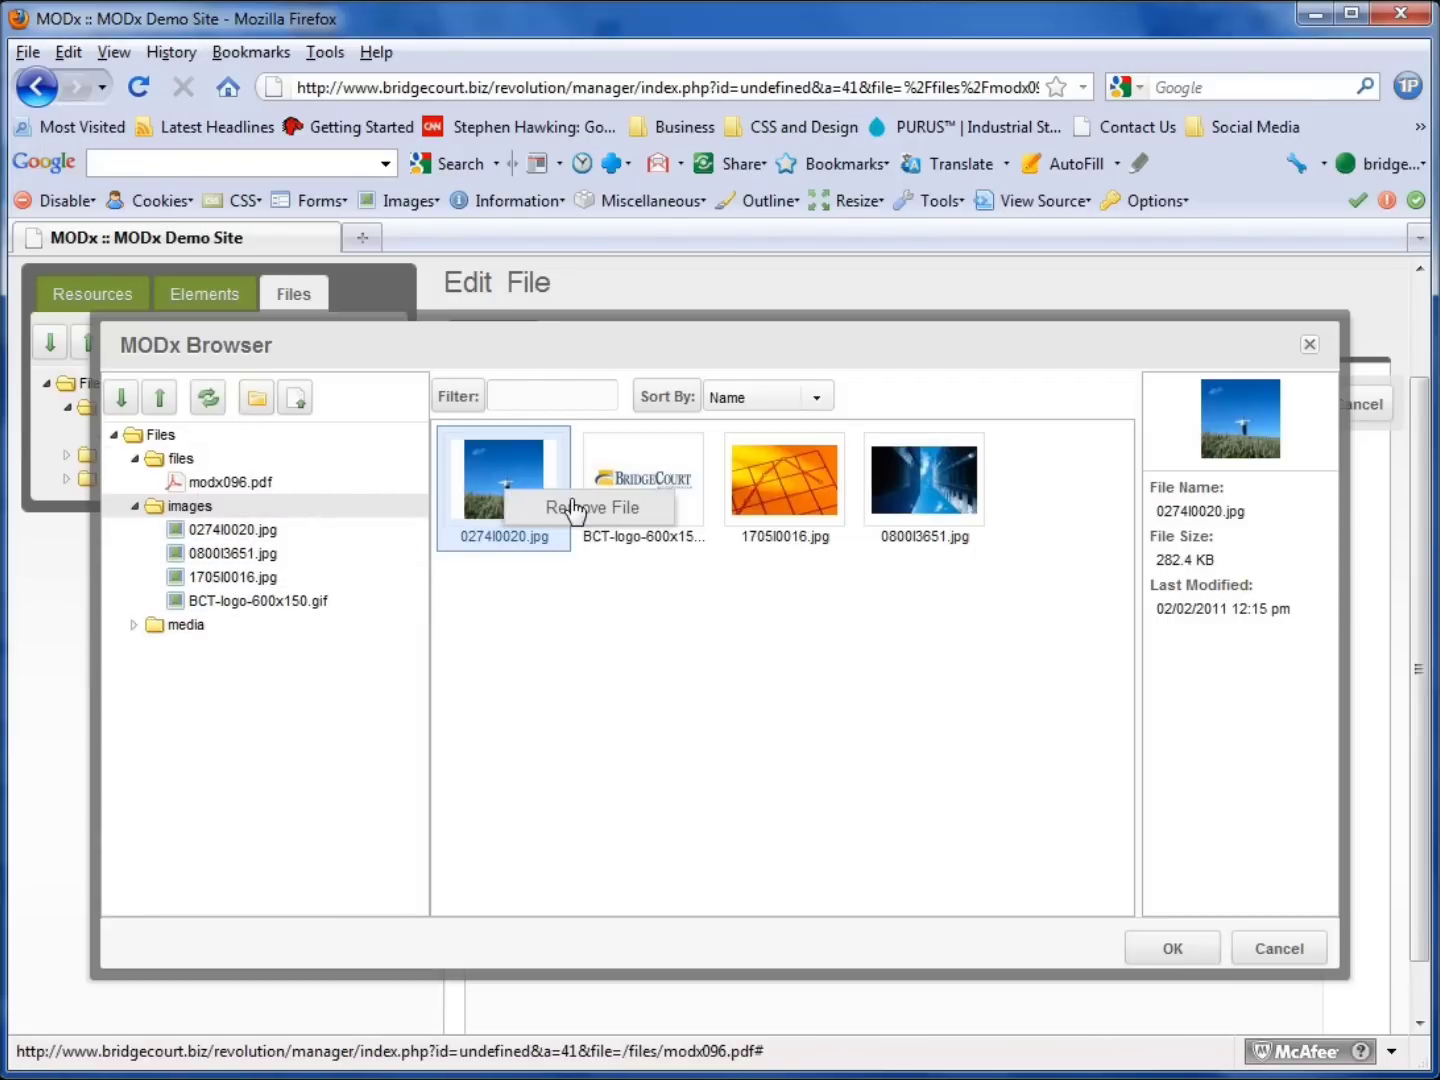
{"action": "right_click", "coordinate": [188, 553]}
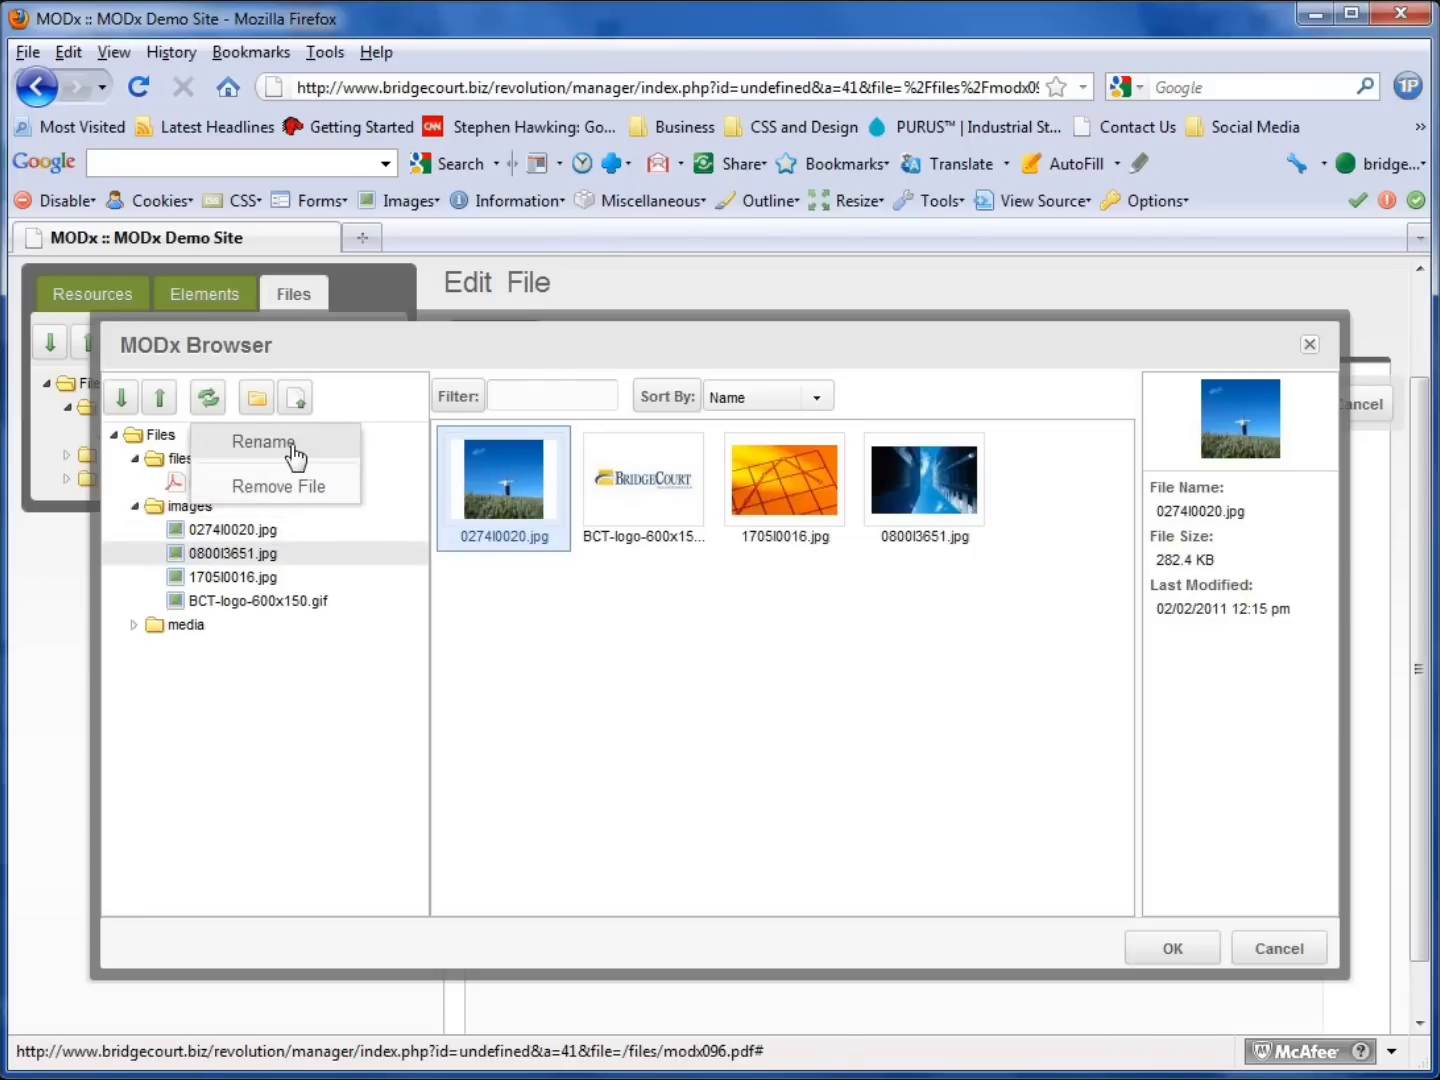
{"action": "left_click", "coordinate": [279, 757]}
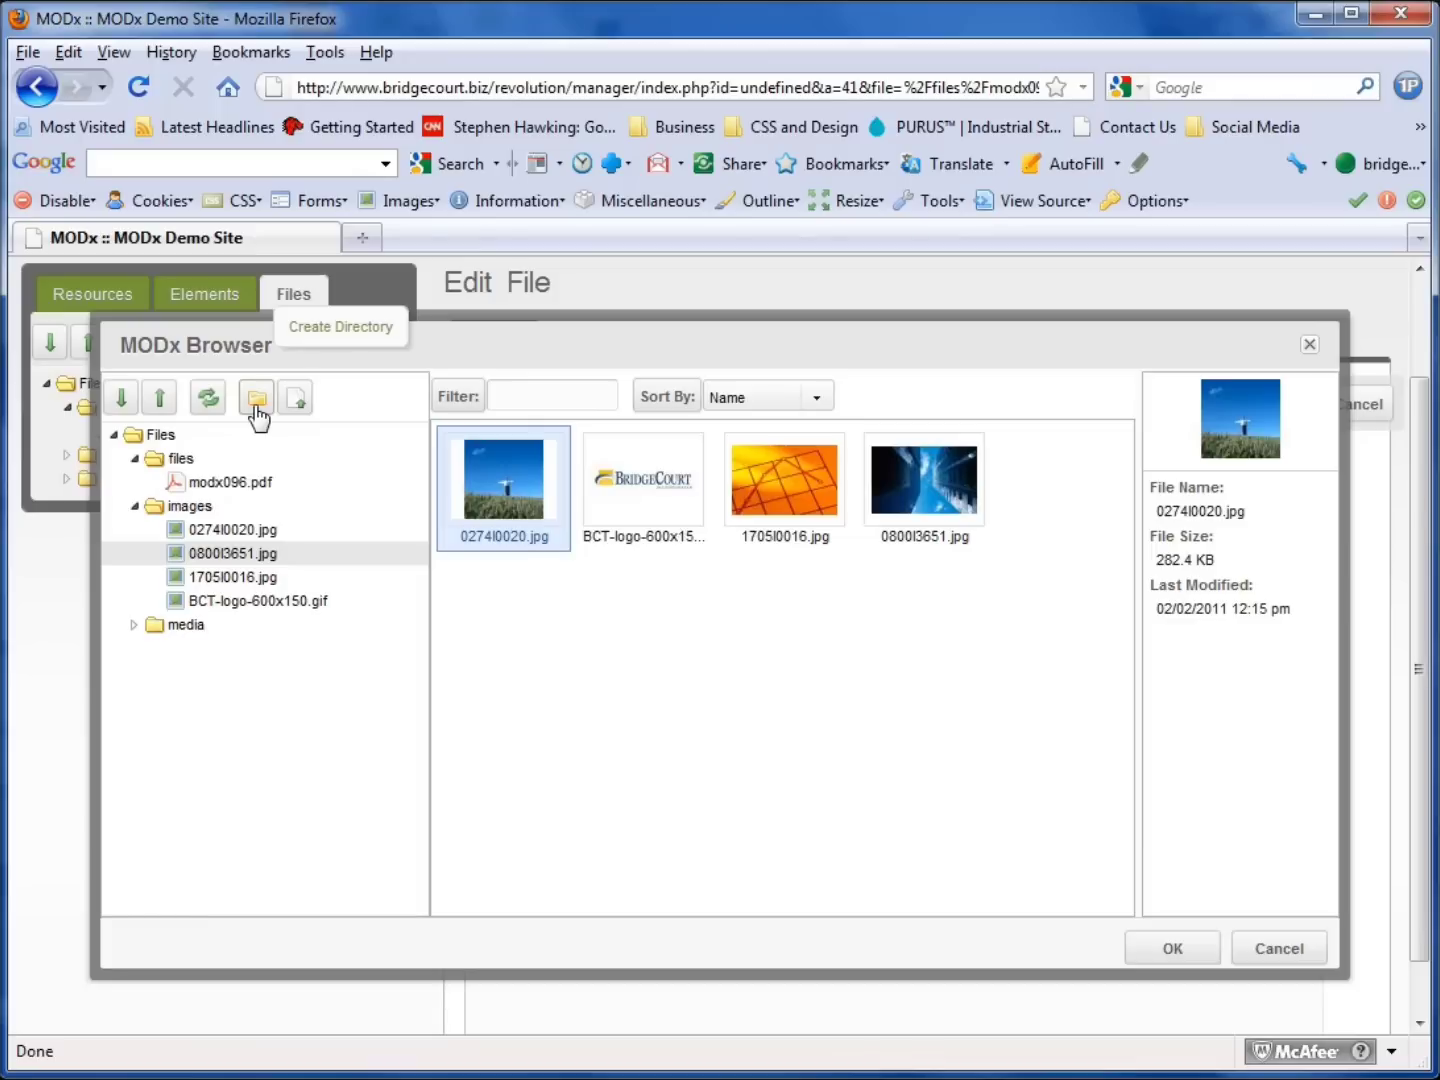
Step: Create a folder named 'banners' inside images and open it
{"action": "left_click", "coordinate": [185, 506]}
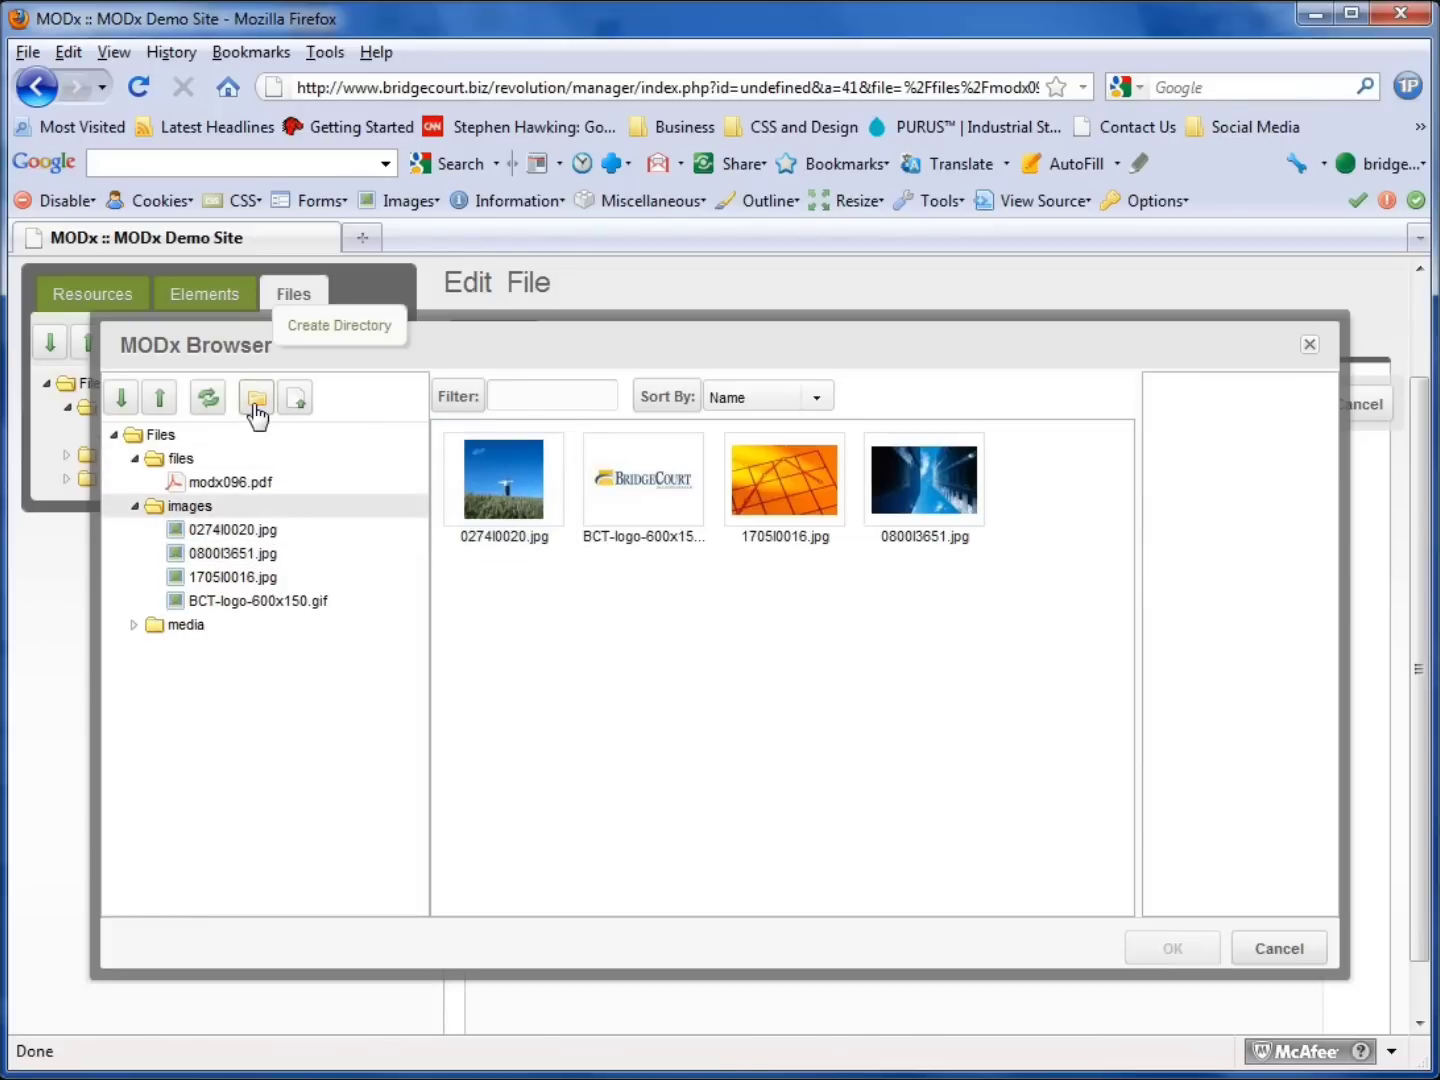
{"action": "left_click", "coordinate": [256, 402]}
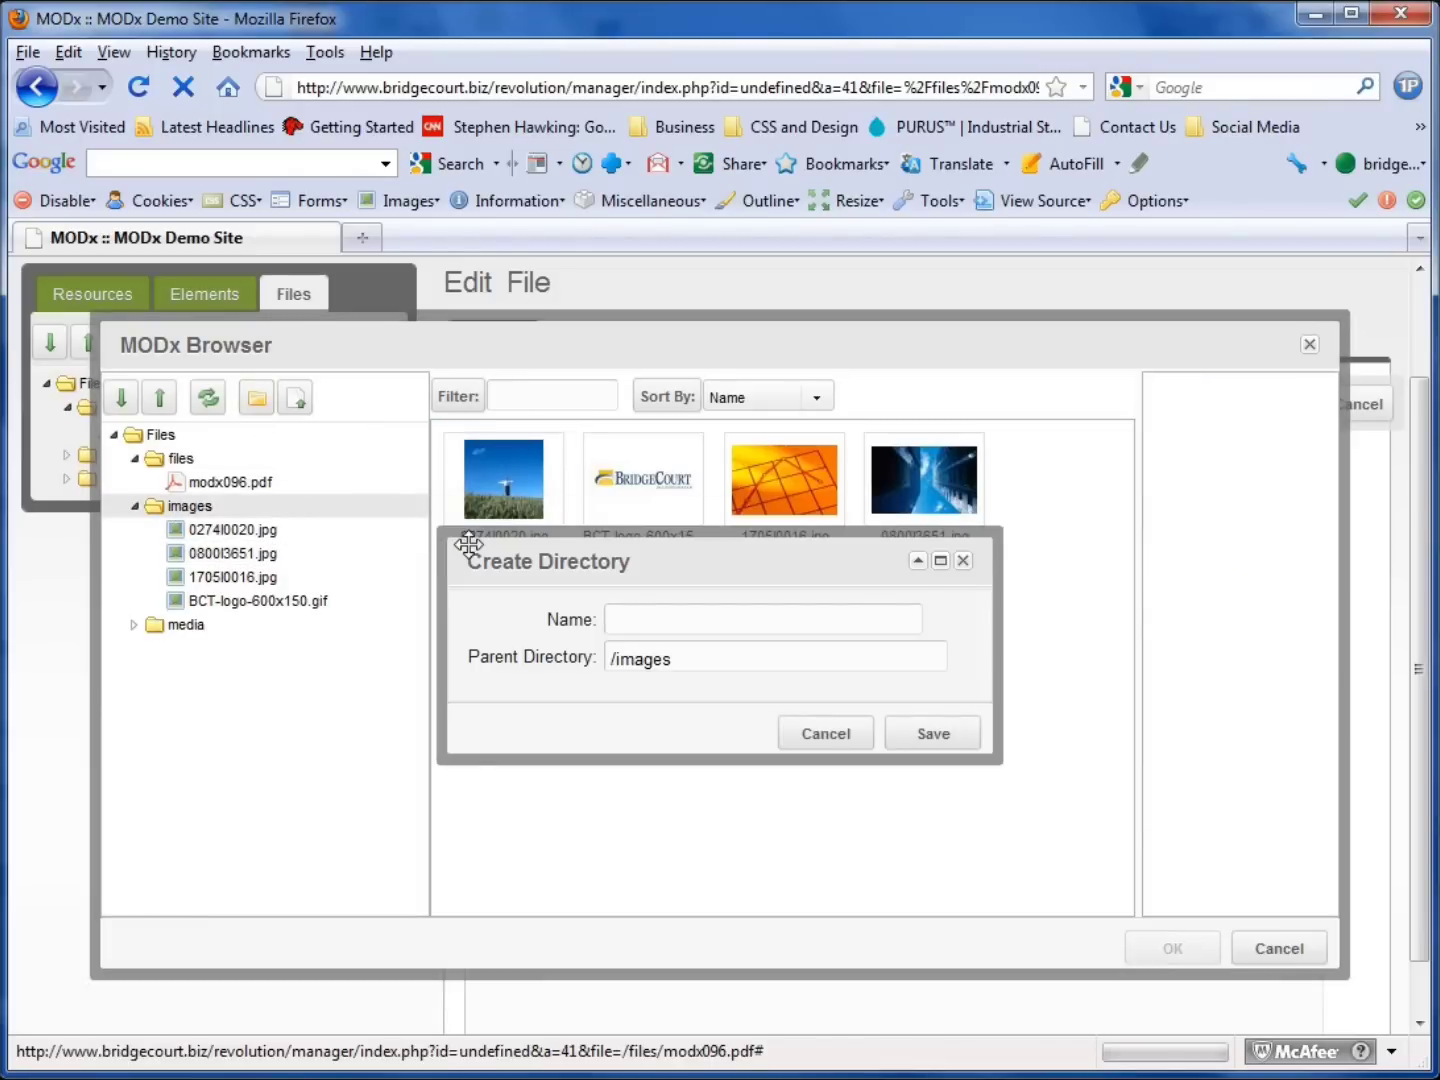
{"action": "left_click", "coordinate": [636, 620]}
{"action": "type", "text": "ba"}
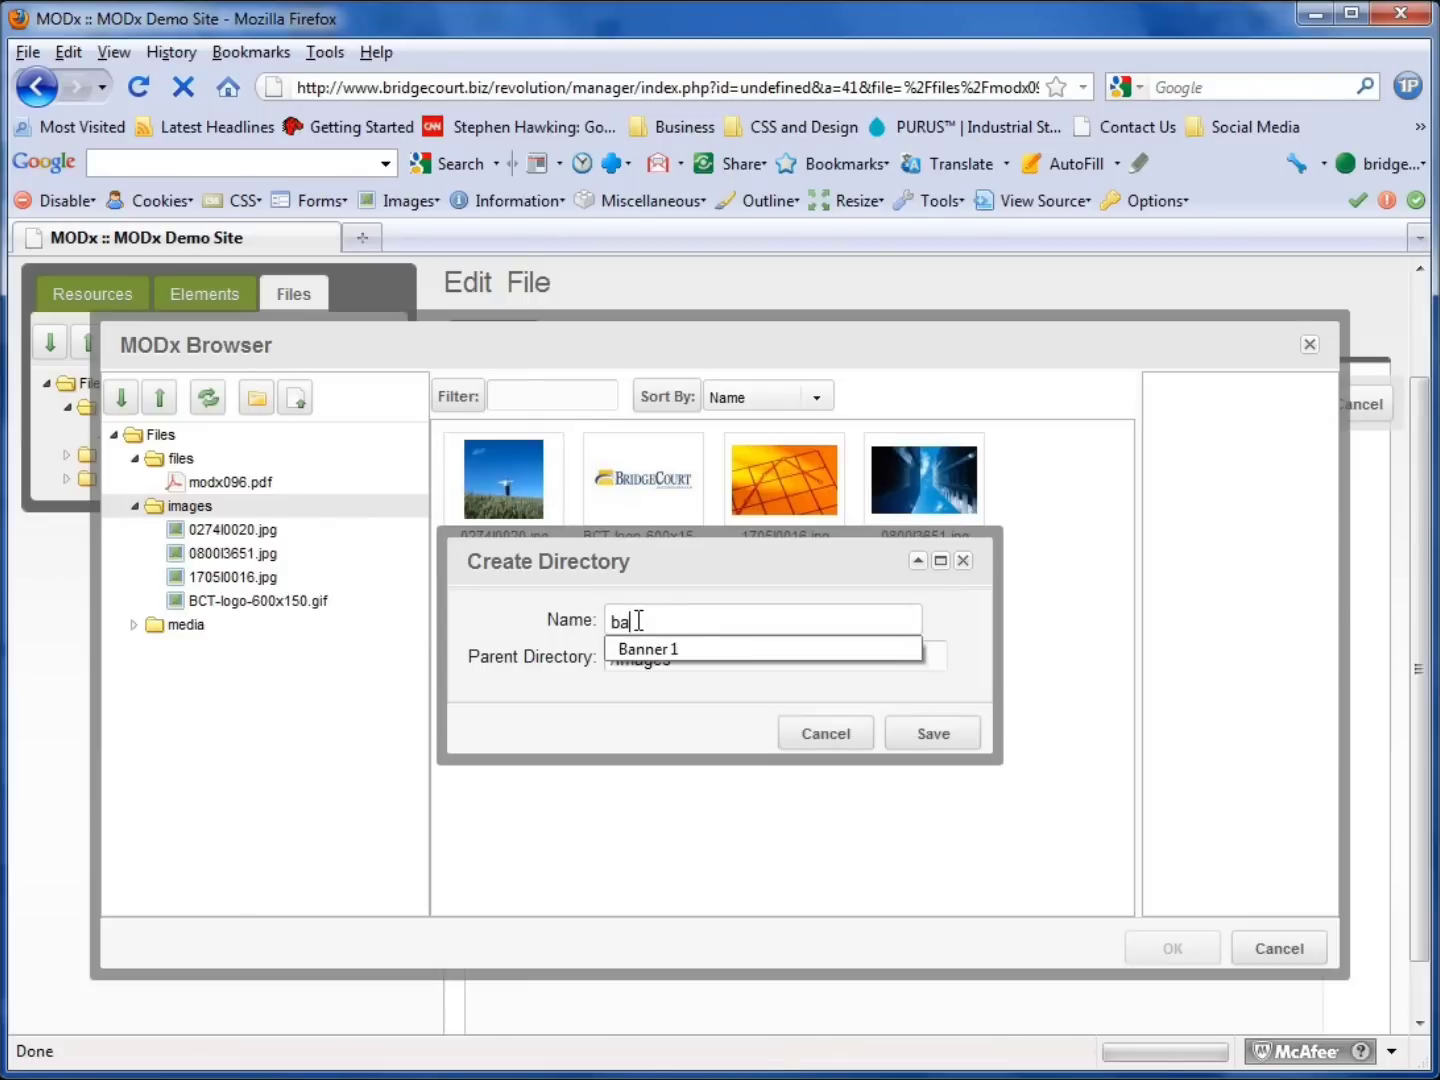
{"action": "type", "text": "nners"}
{"action": "left_click", "coordinate": [927, 738]}
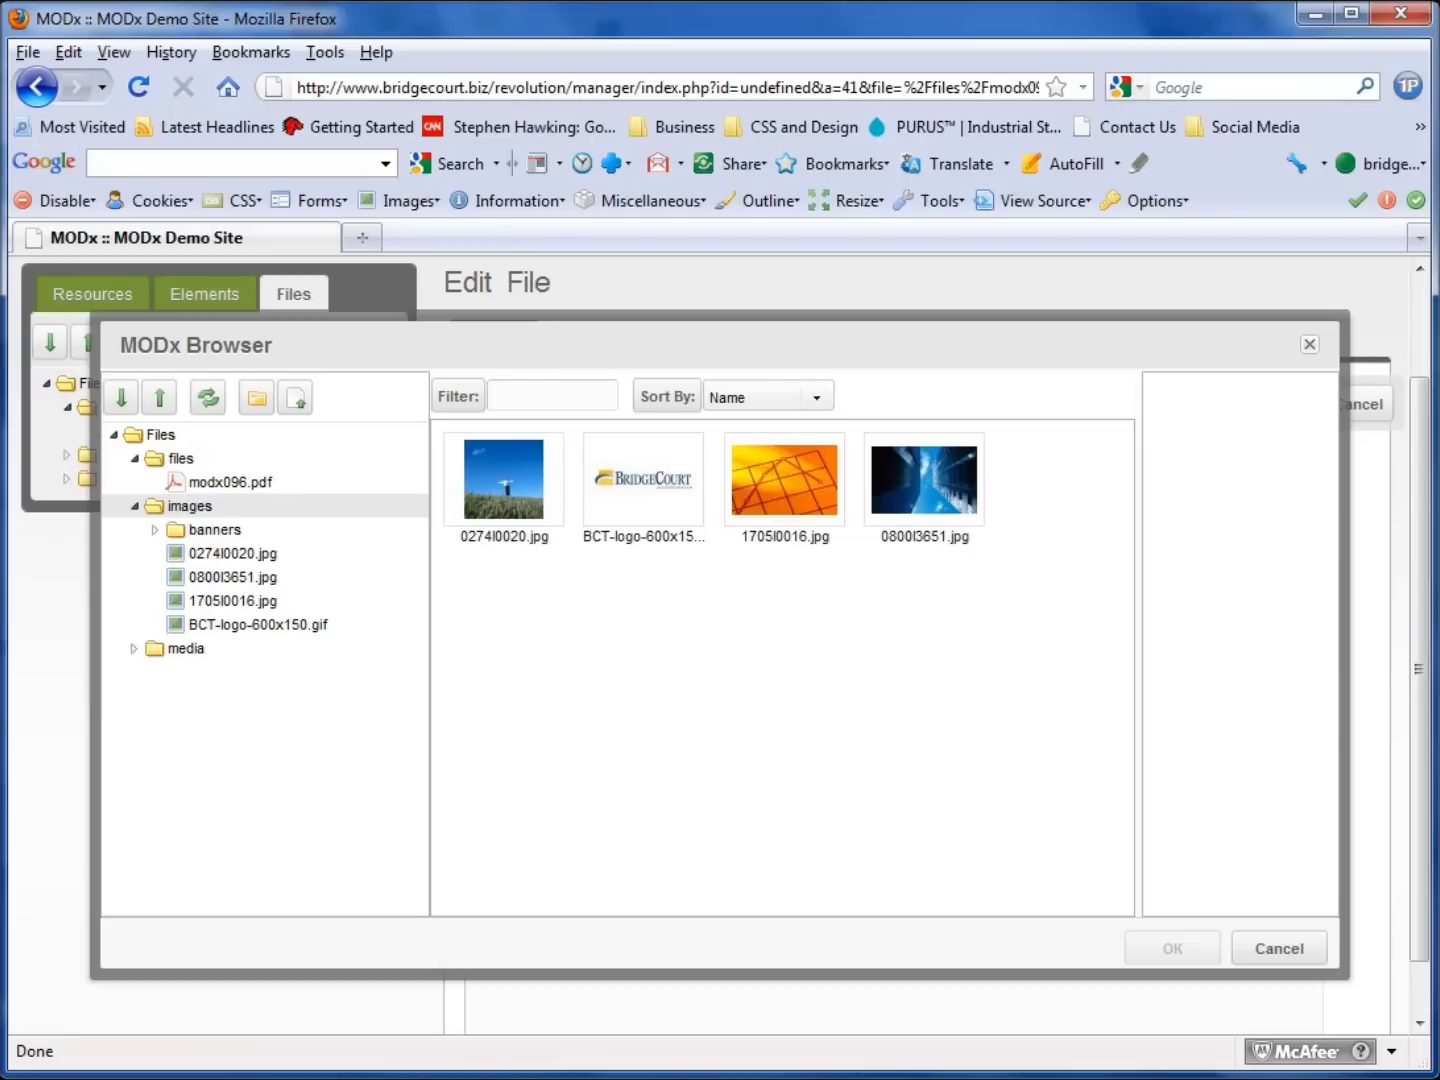
{"action": "left_click", "coordinate": [212, 530]}
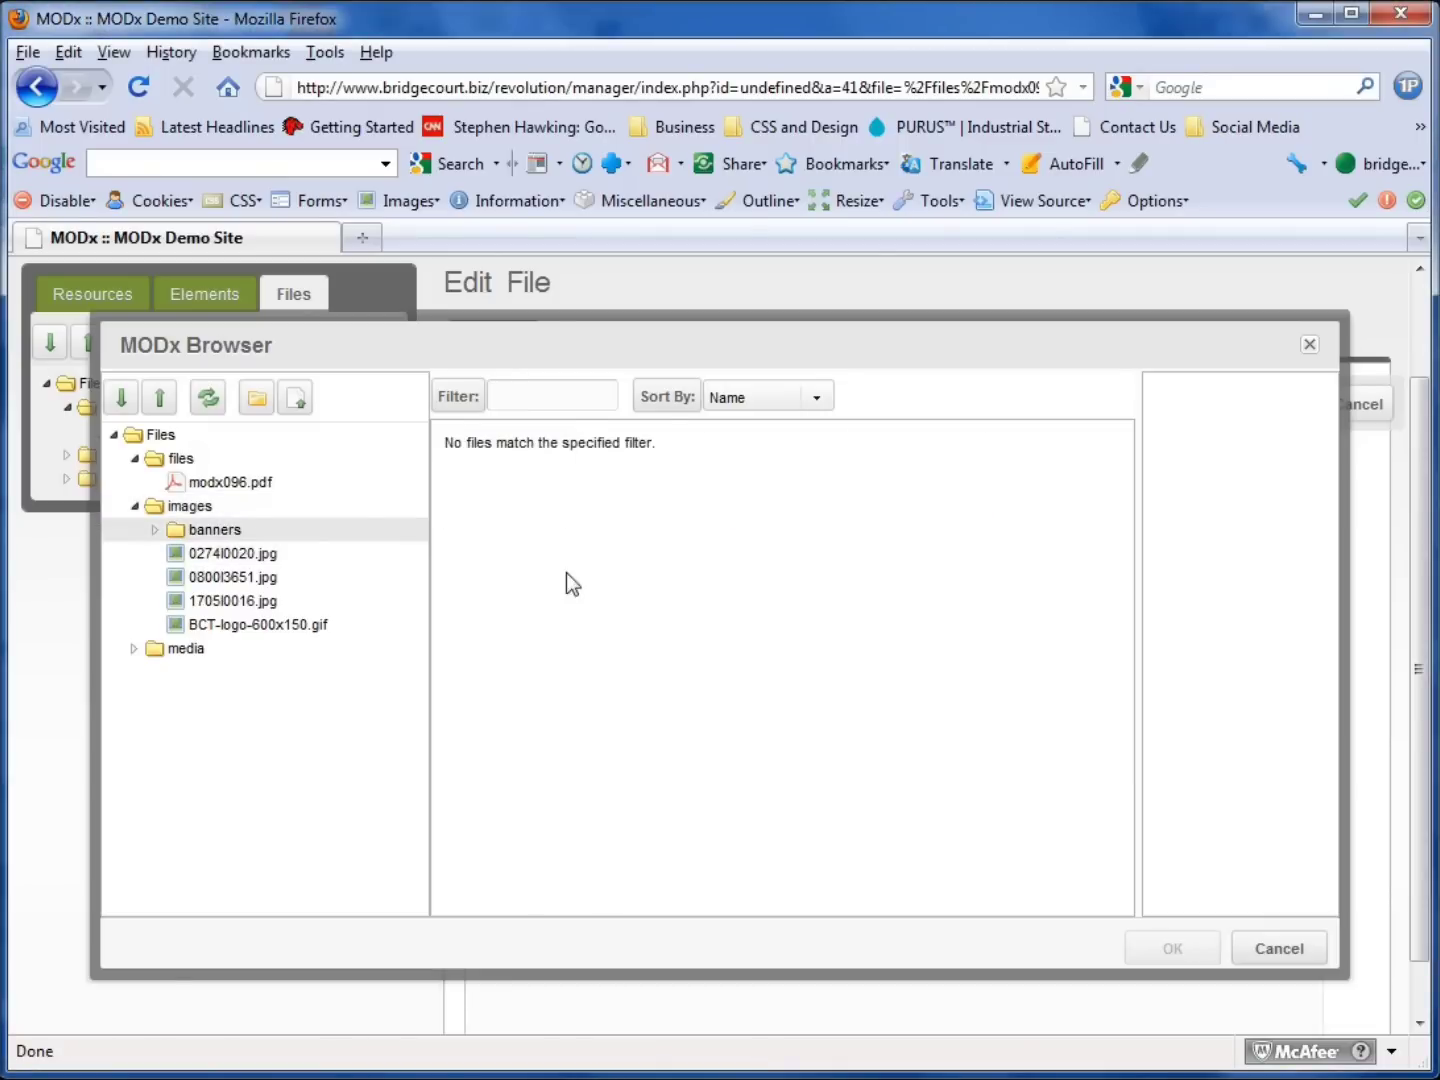
Step: Upload CAUTION THUMB.jpg into the banners folder and refresh the banners folder view
{"action": "right_click", "coordinate": [352, 540]}
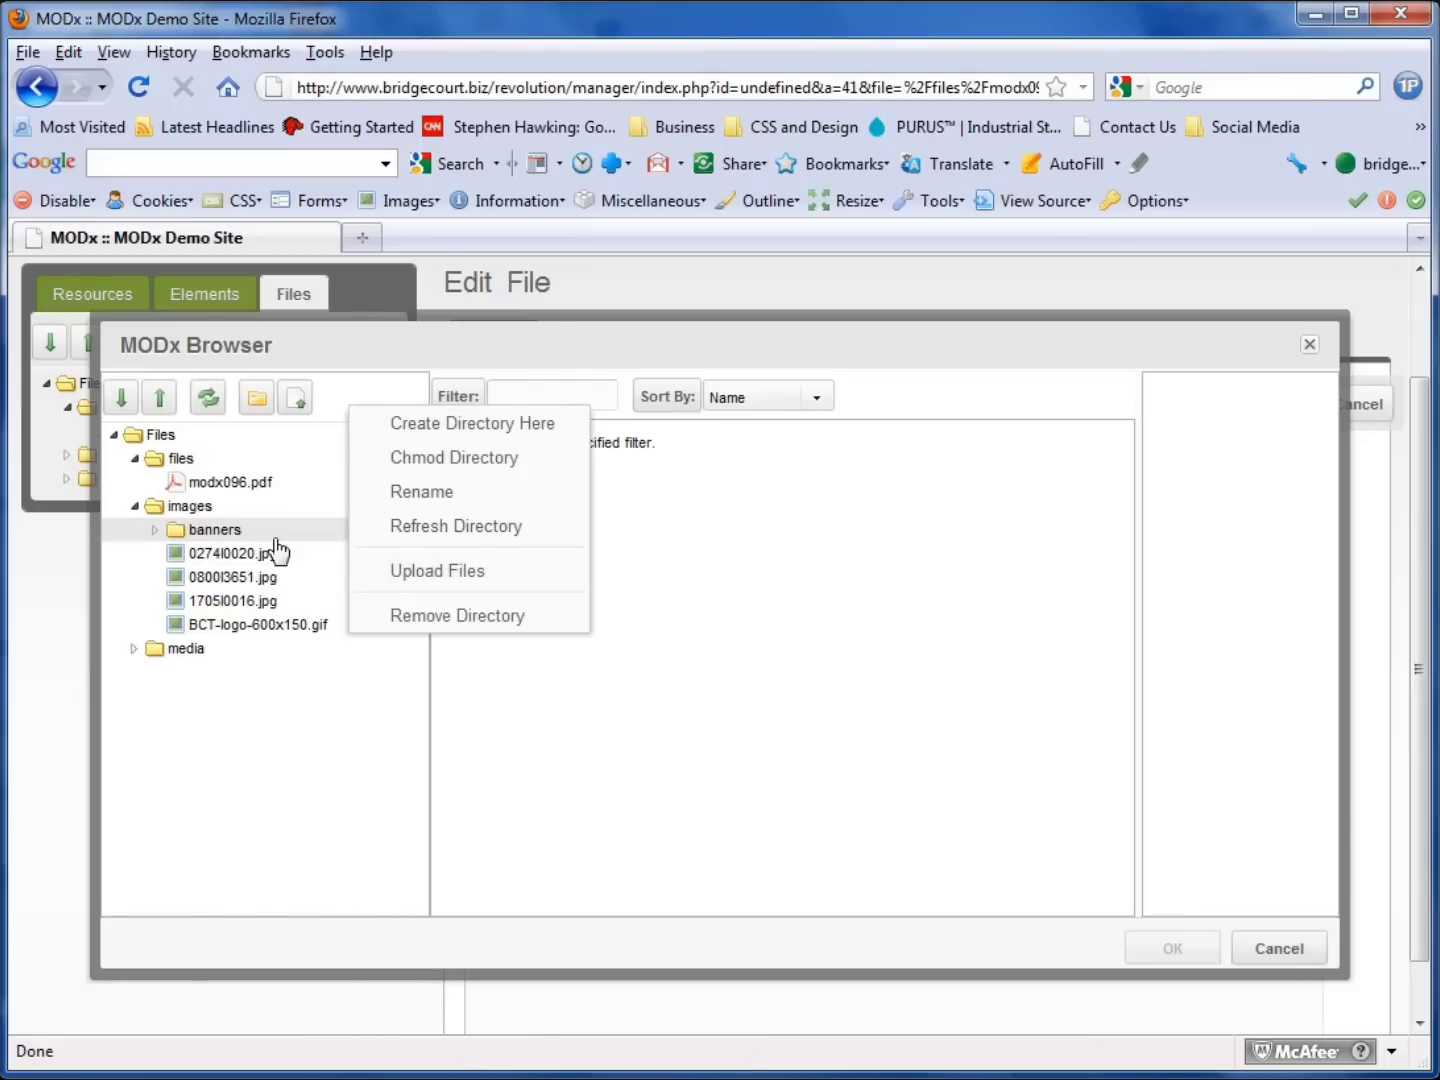
{"action": "left_click", "coordinate": [328, 410]}
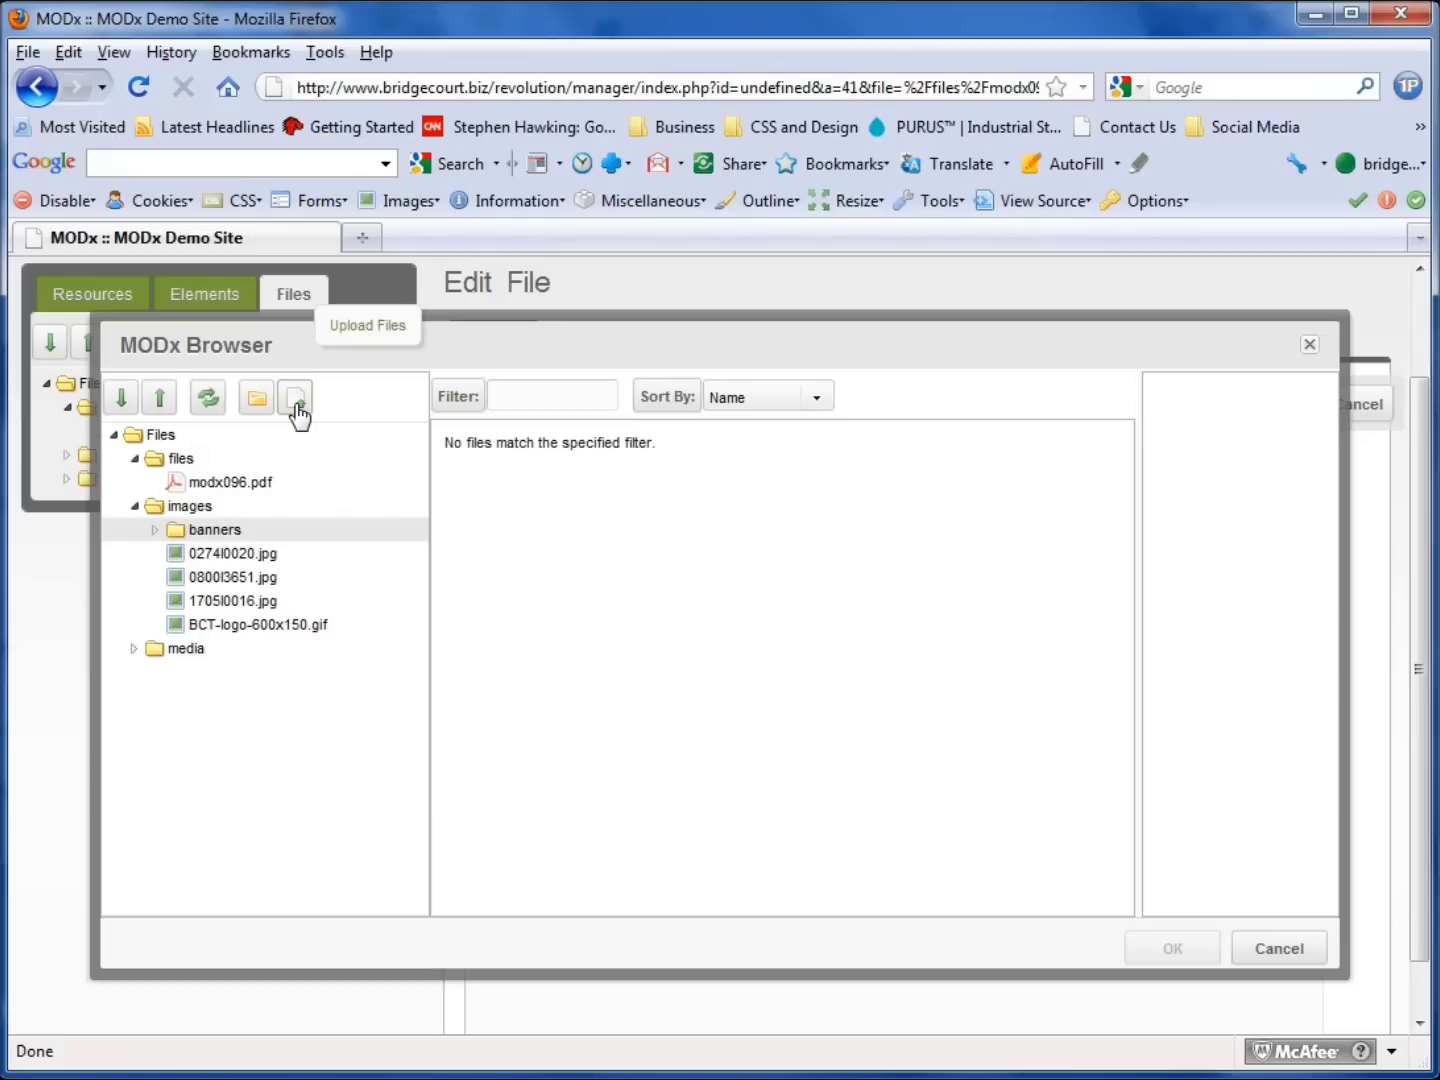
{"action": "left_click", "coordinate": [298, 408]}
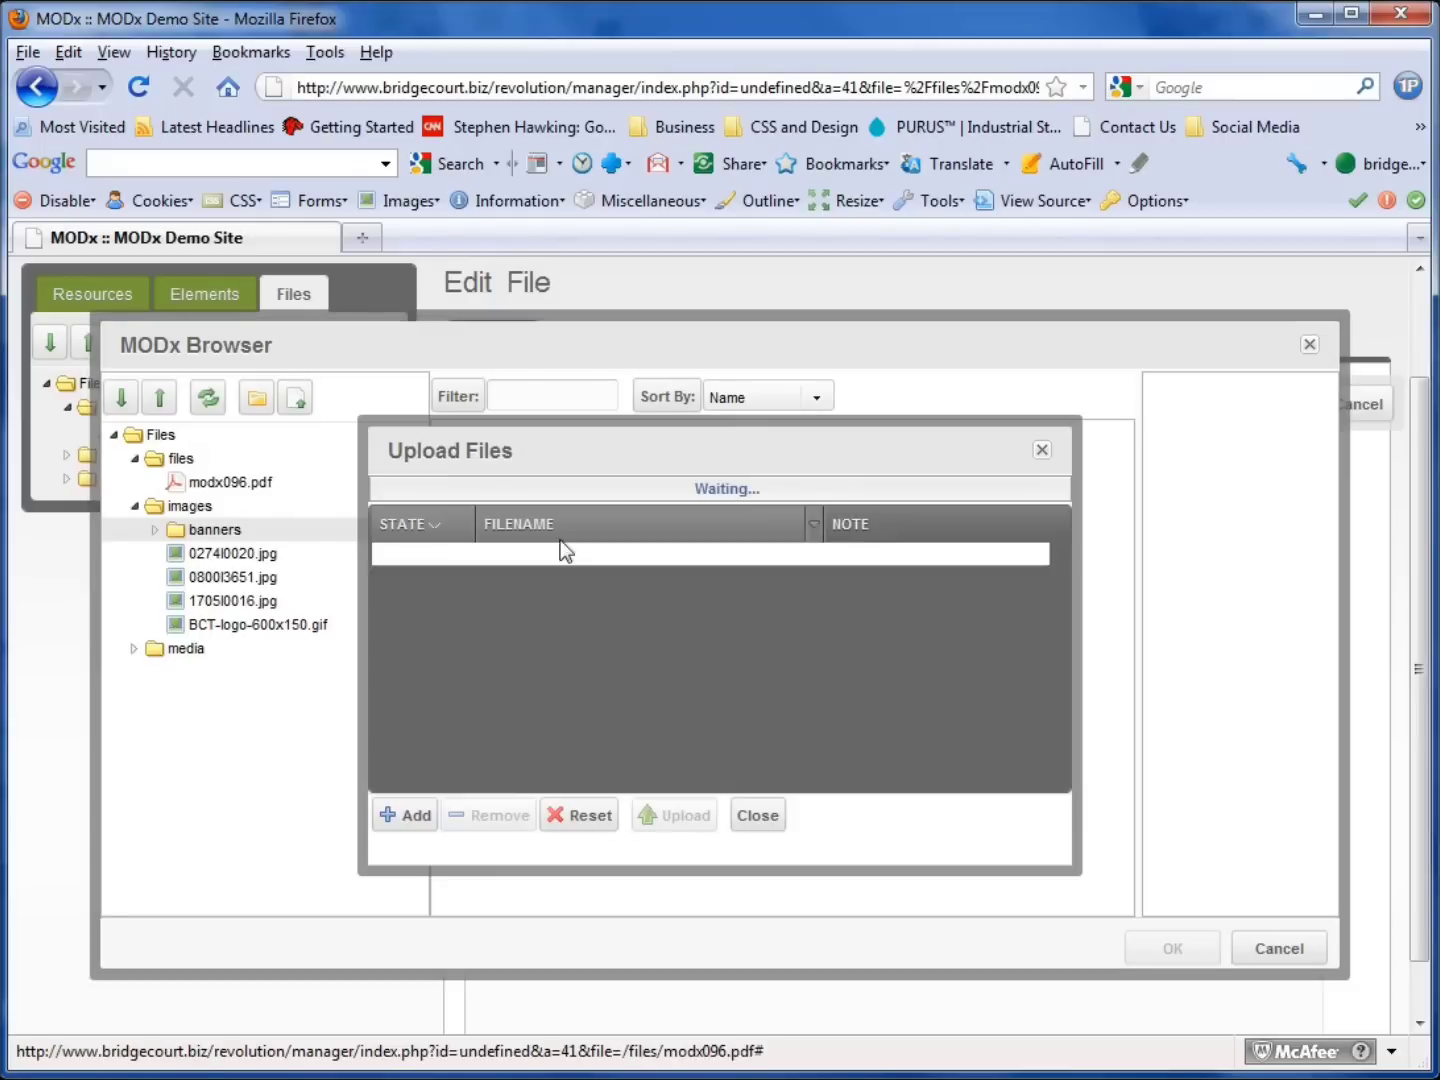
{"action": "left_click", "coordinate": [410, 816]}
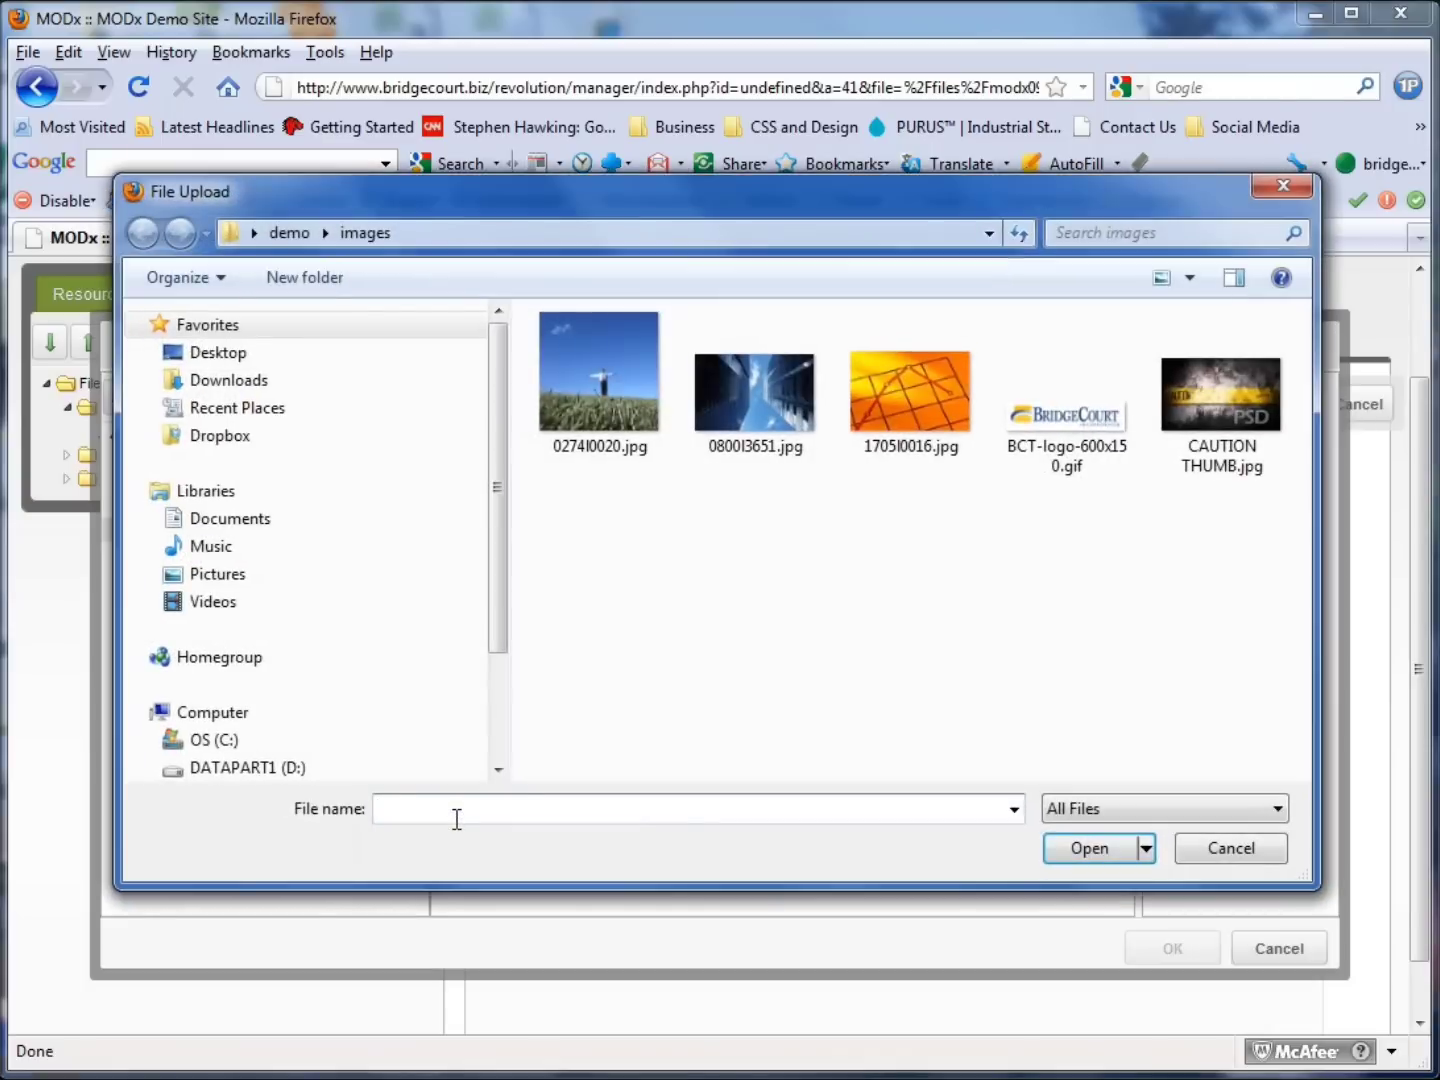
{"action": "double_click", "coordinate": [1233, 396]}
{"action": "left_click", "coordinate": [682, 824]}
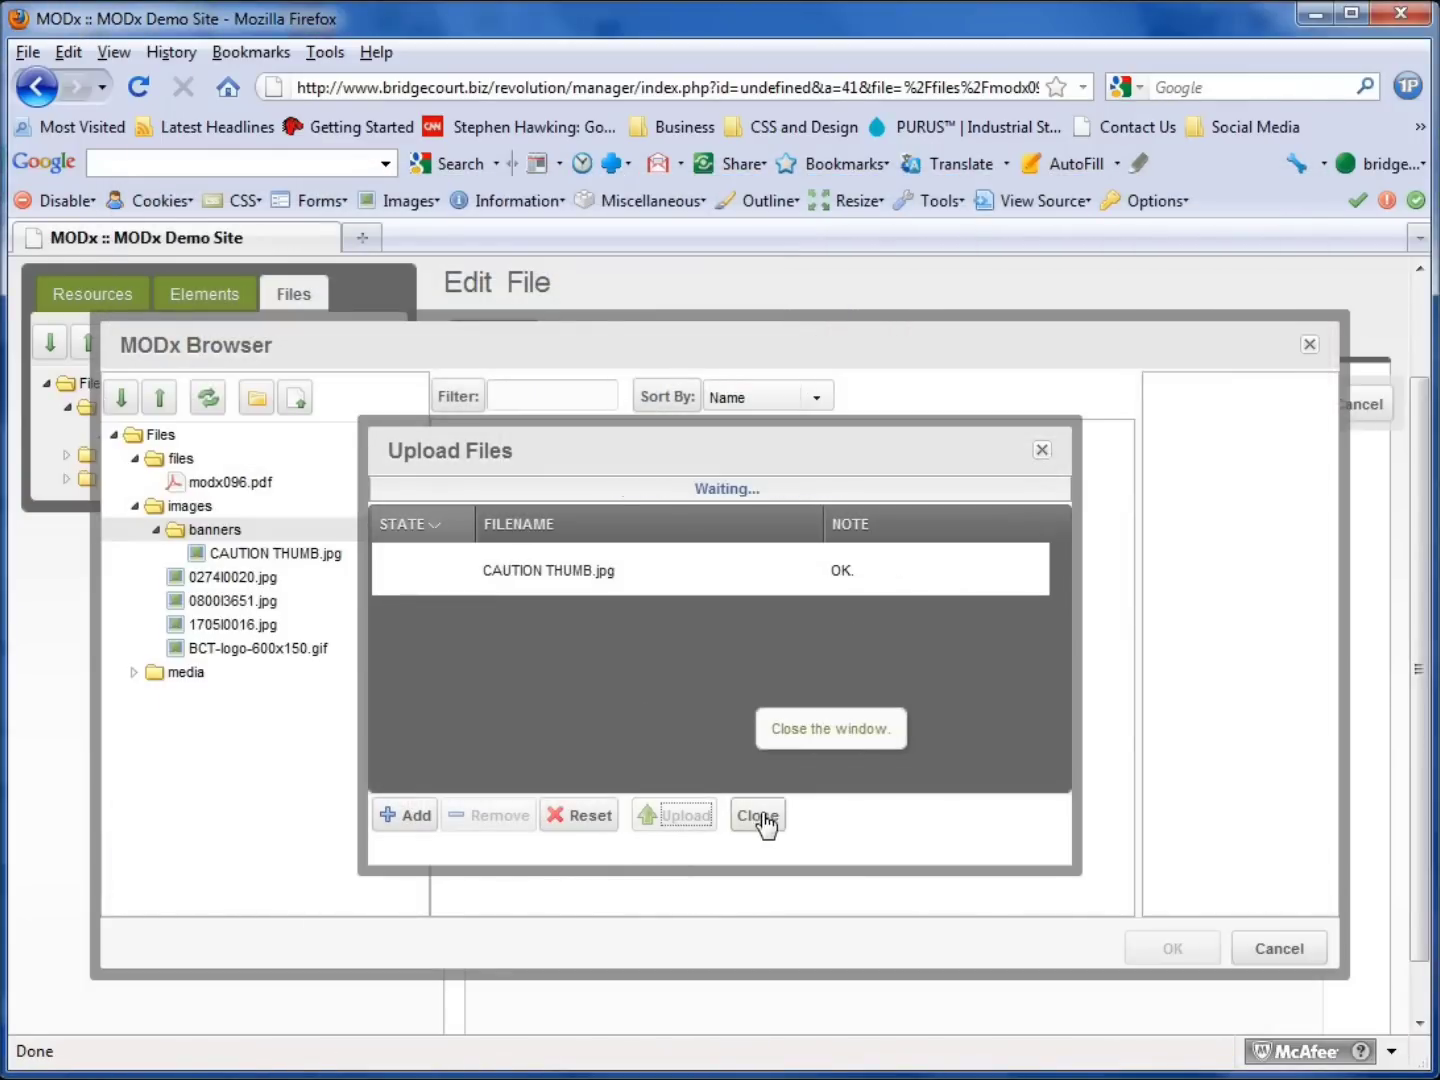
{"action": "left_click", "coordinate": [757, 816]}
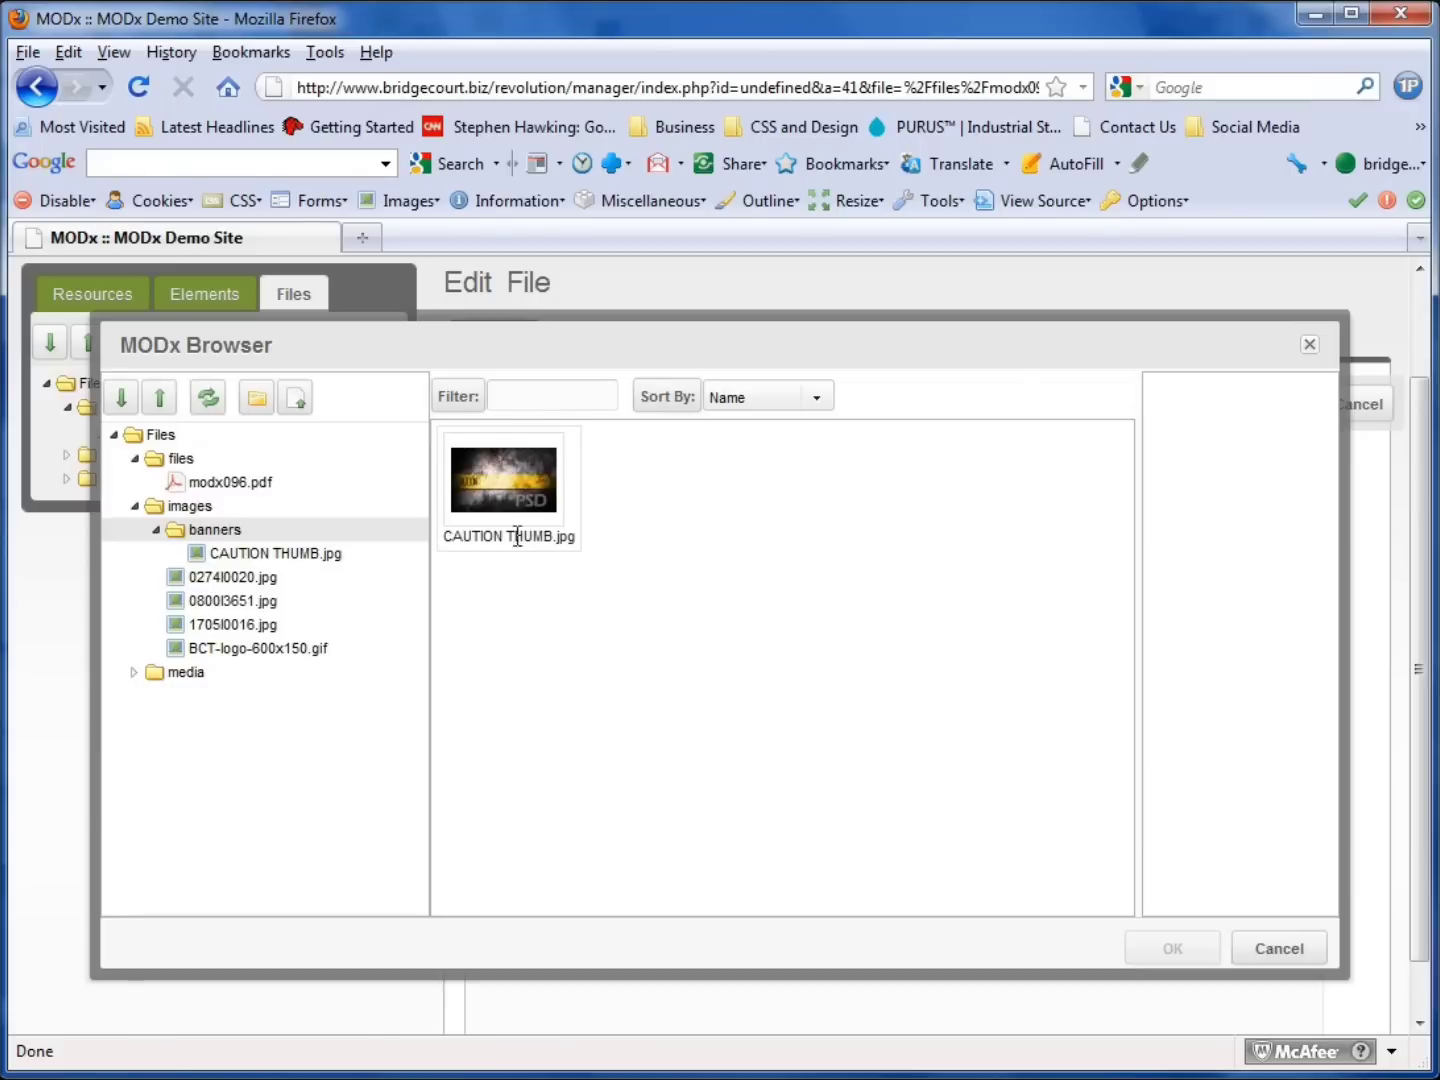
{"action": "left_click", "coordinate": [155, 531]}
{"action": "left_click", "coordinate": [155, 531]}
Step: Close the MODx Browser and expand all folders in the Files tree
{"action": "left_click", "coordinate": [1310, 345]}
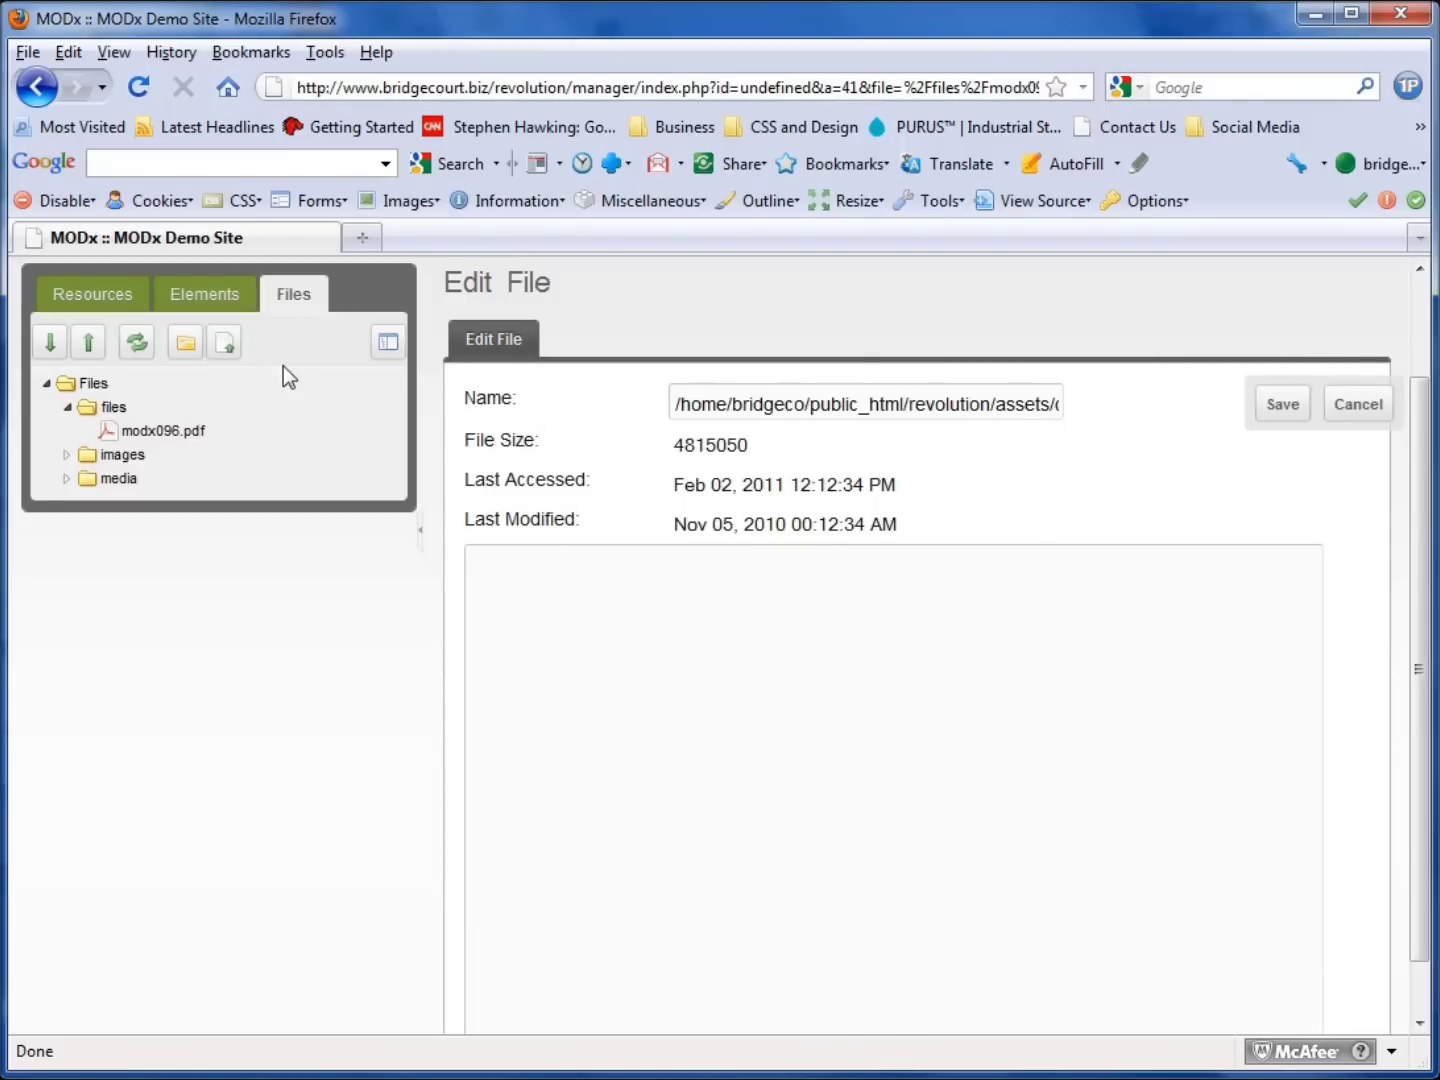
{"action": "left_click", "coordinate": [50, 343]}
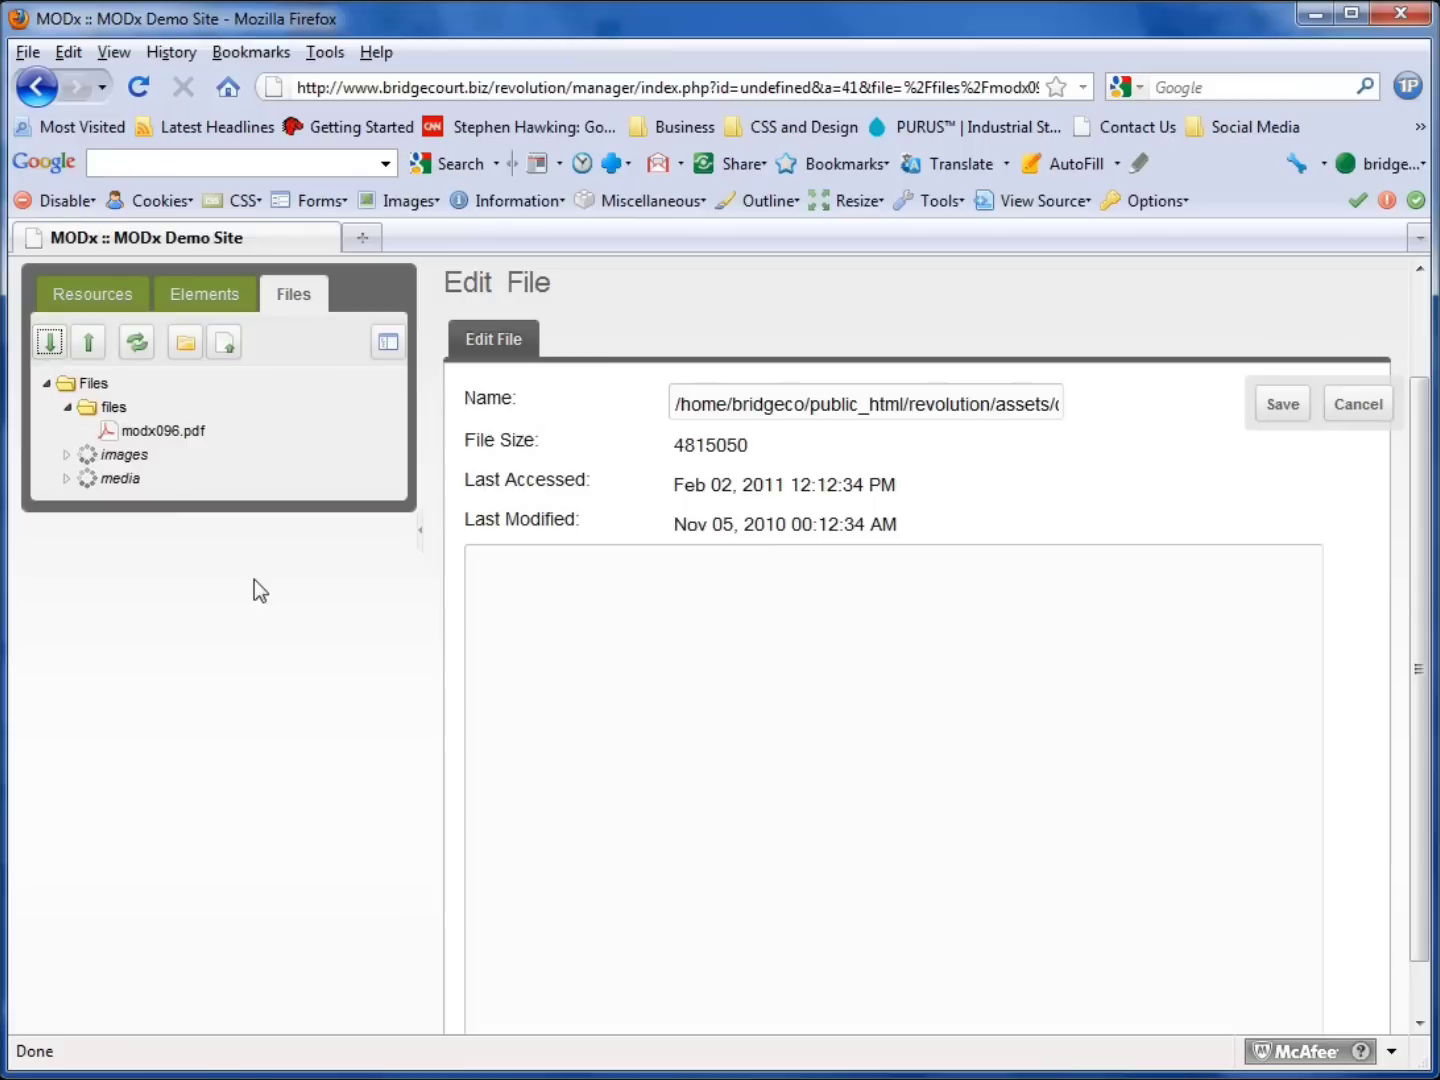